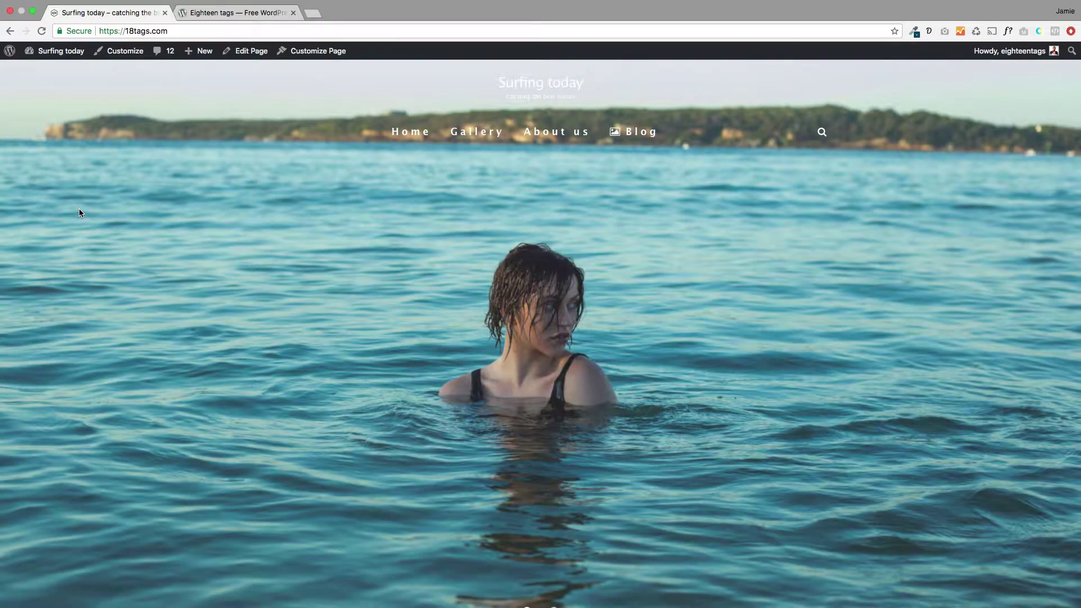
# Step: Open the theme customizer and go to the Header type settings under Header and Navigation
pyautogui.scroll(-6, 242, 363)
pyautogui.scroll(7, 244, 364)
pyautogui.click(136, 51)
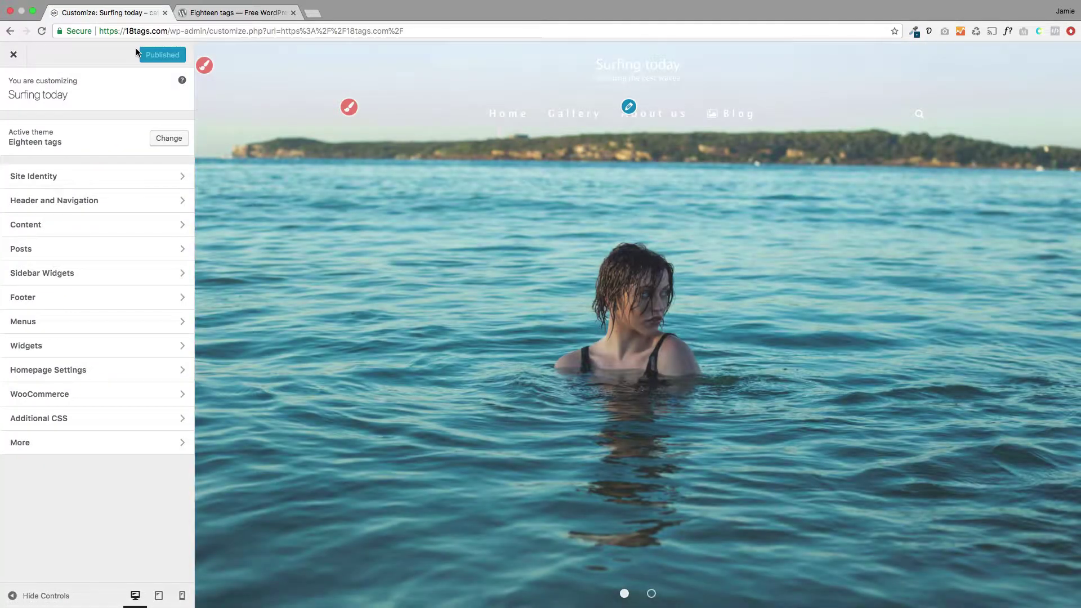
pyautogui.click(73, 201)
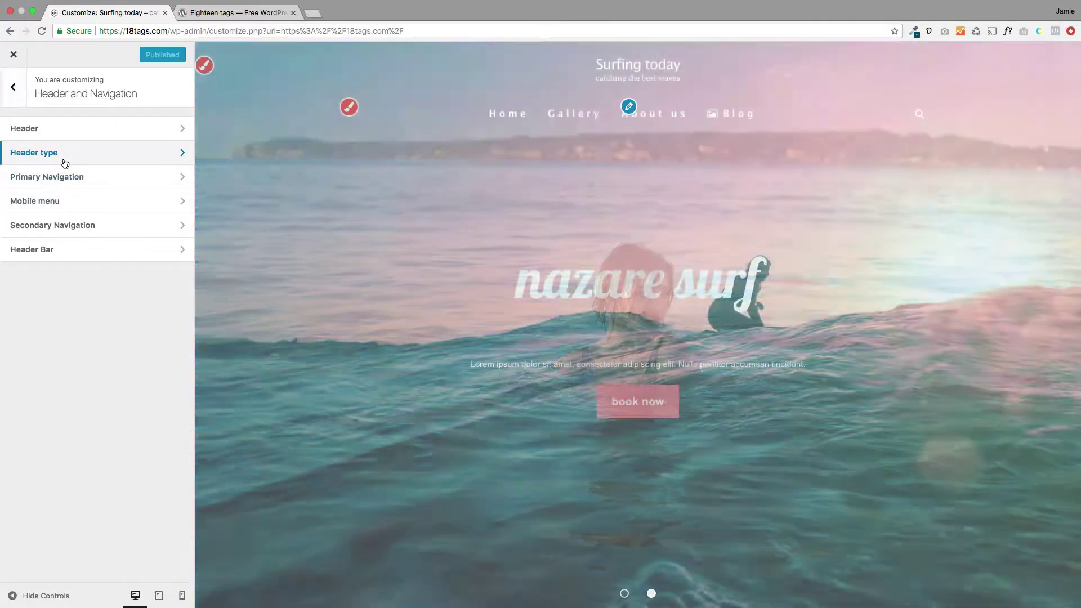
pyautogui.click(65, 162)
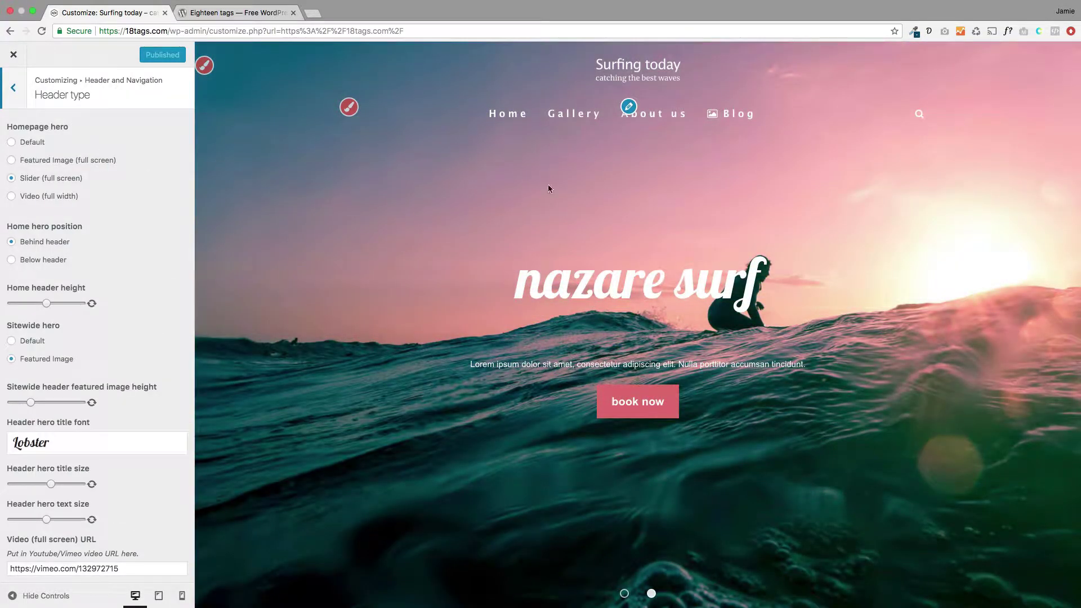
# Step: Try the Default and Featured Image (full screen) options for the homepage hero, checking the page preview
pyautogui.click(11, 143)
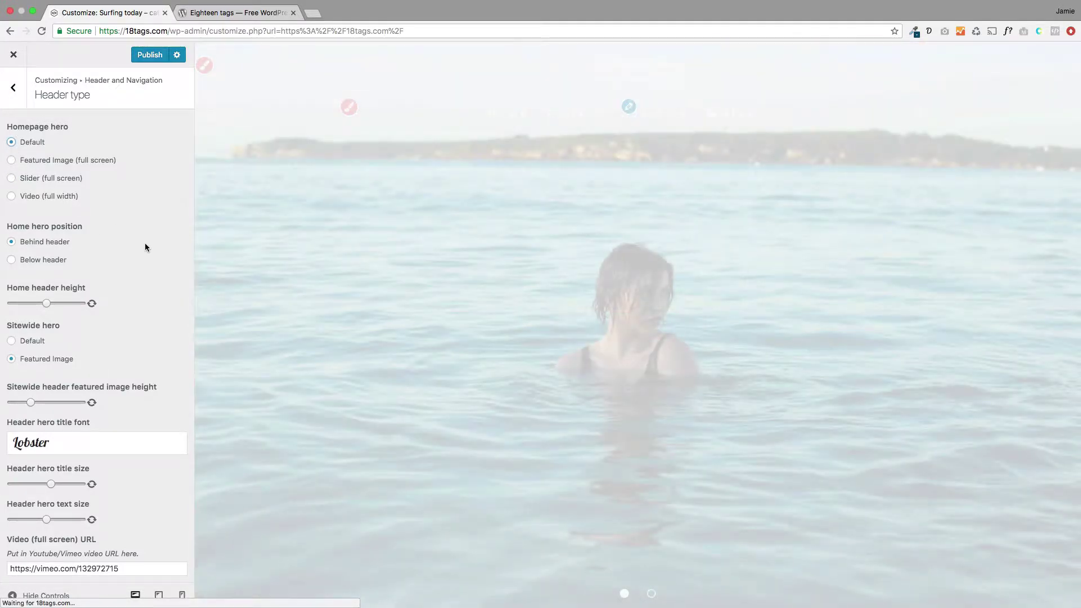
pyautogui.scroll(-4, 342, 358)
pyautogui.scroll(4, 342, 359)
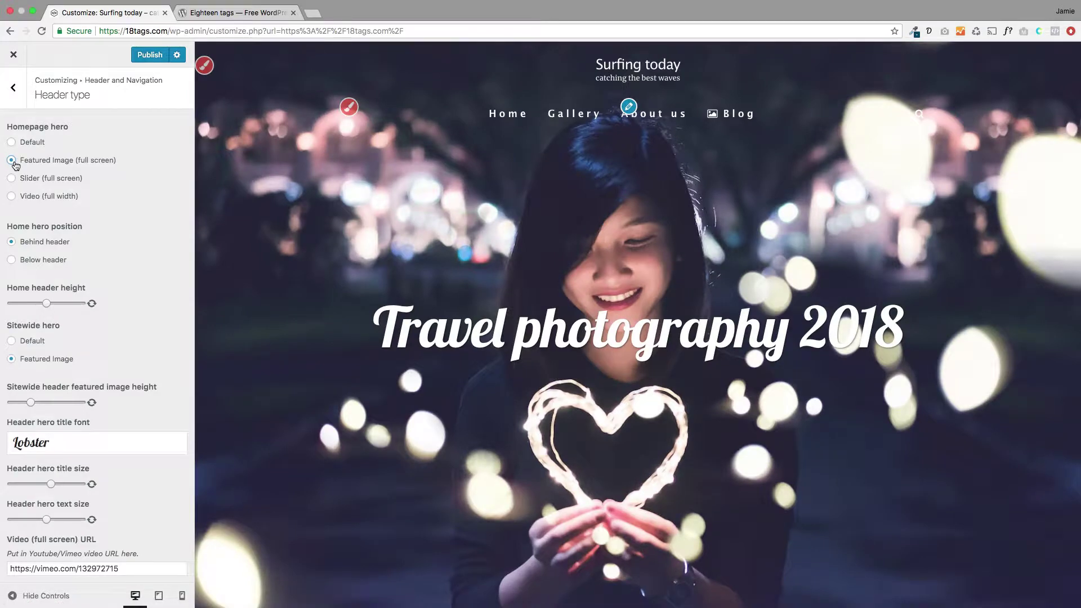
pyautogui.scroll(-5, 429, 473)
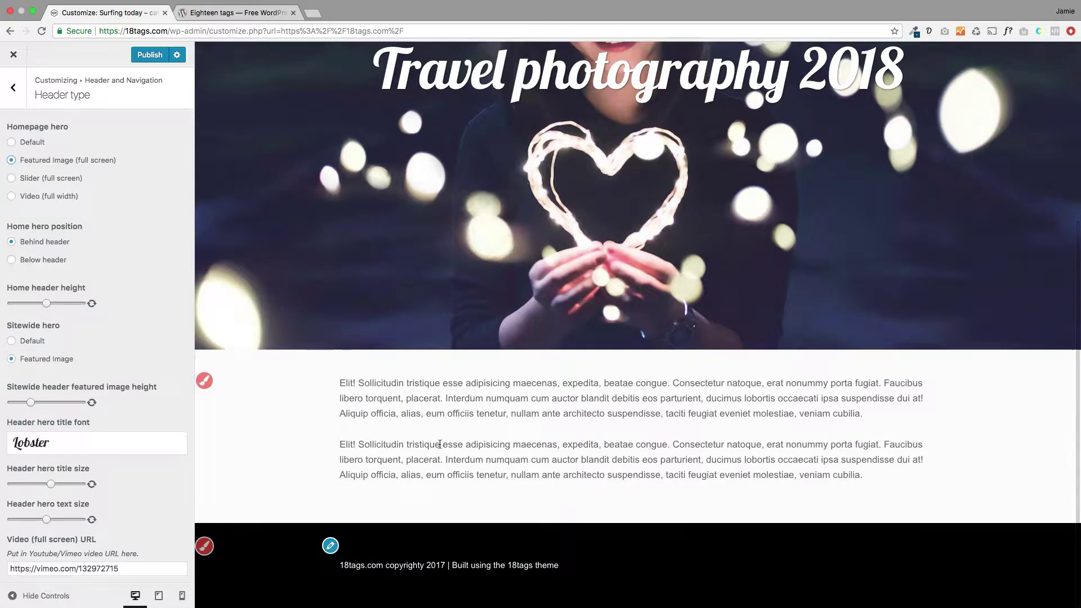
pyautogui.scroll(5, 445, 456)
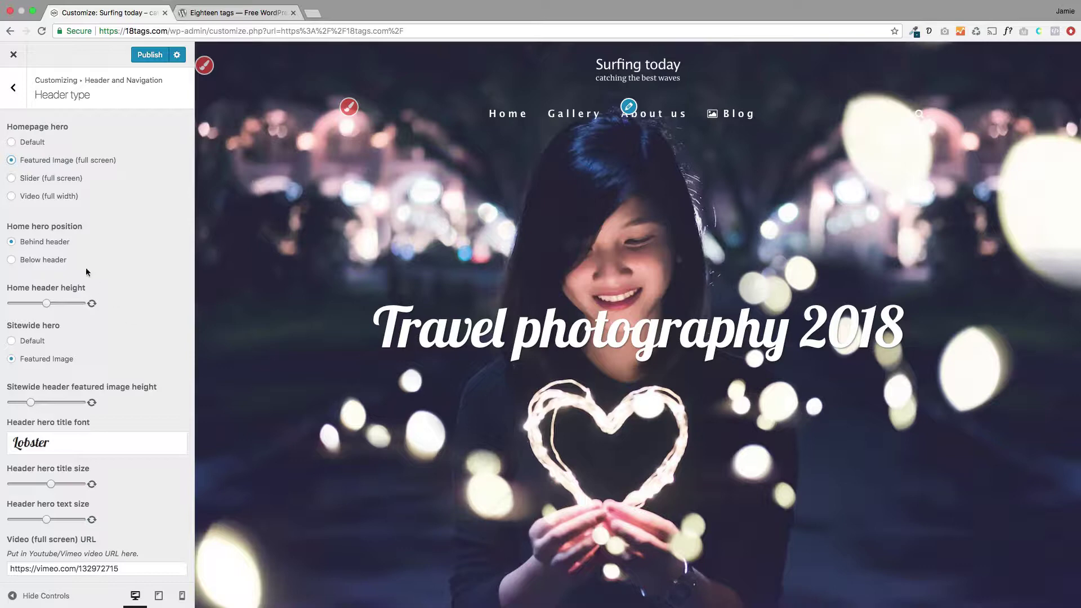
# Step: Try the home hero position Below header and return it to Behind header
pyautogui.moveTo(92, 226); pyautogui.dragTo(9, 225)
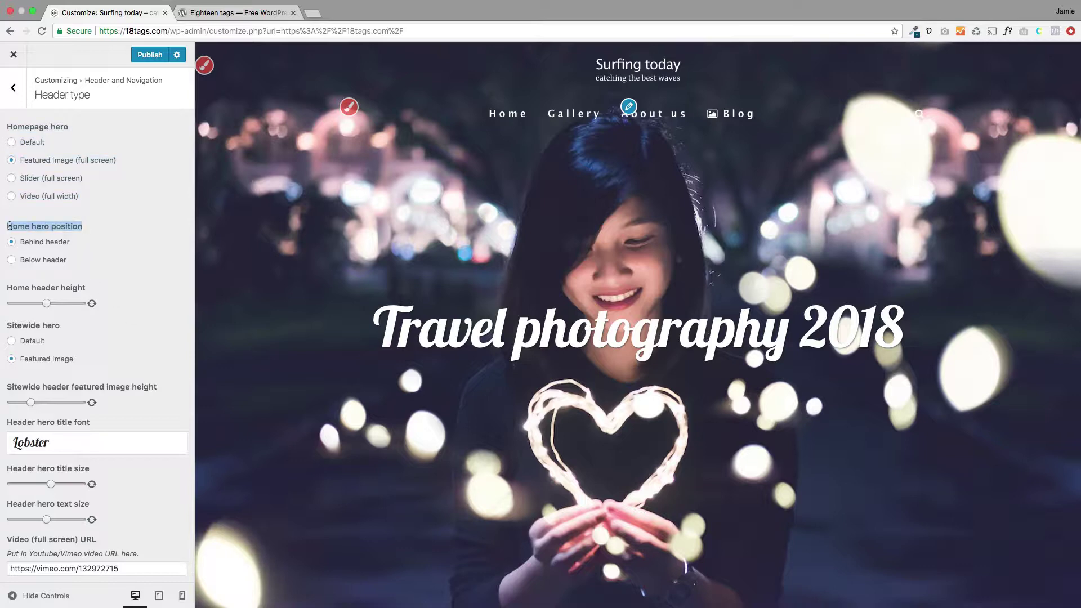
pyautogui.click(11, 260)
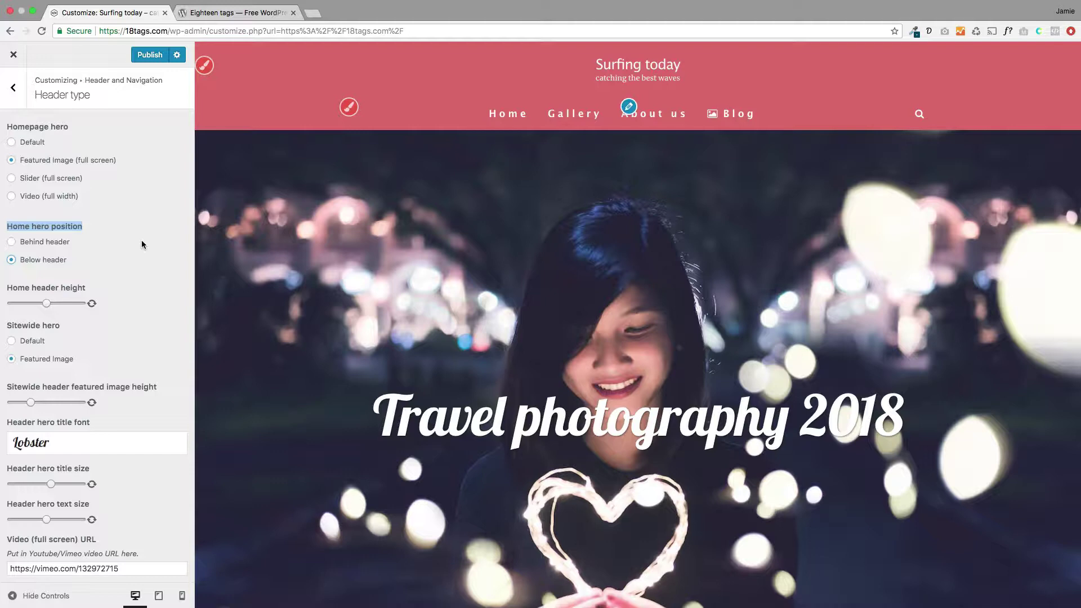
pyautogui.click(13, 243)
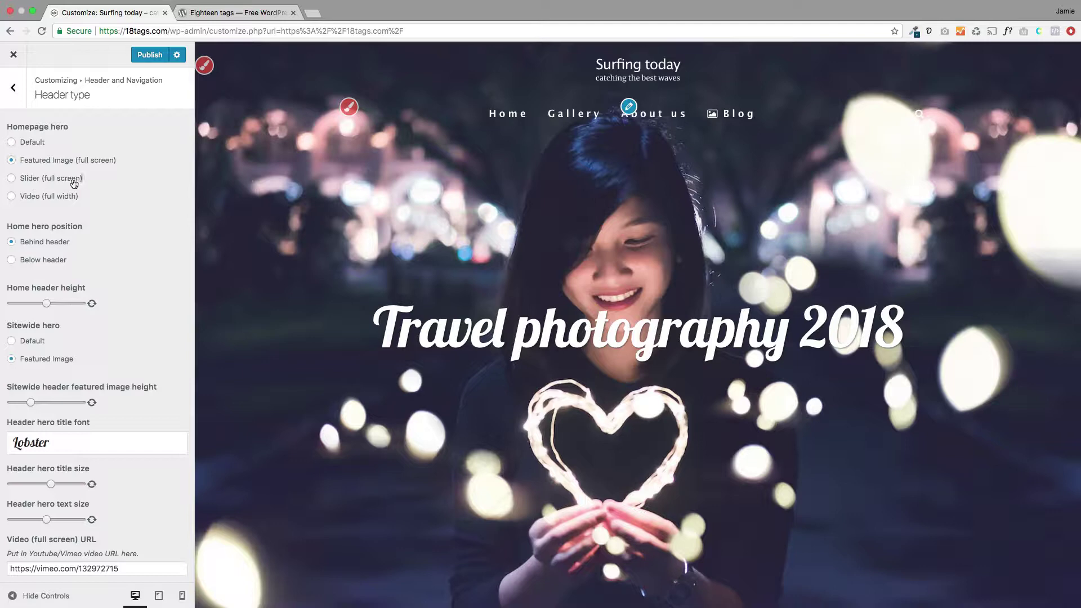
# Step: Set the homepage hero to Slider (full screen) and preview the page with the second slide
pyautogui.moveTo(82, 180); pyautogui.dragTo(27, 183)
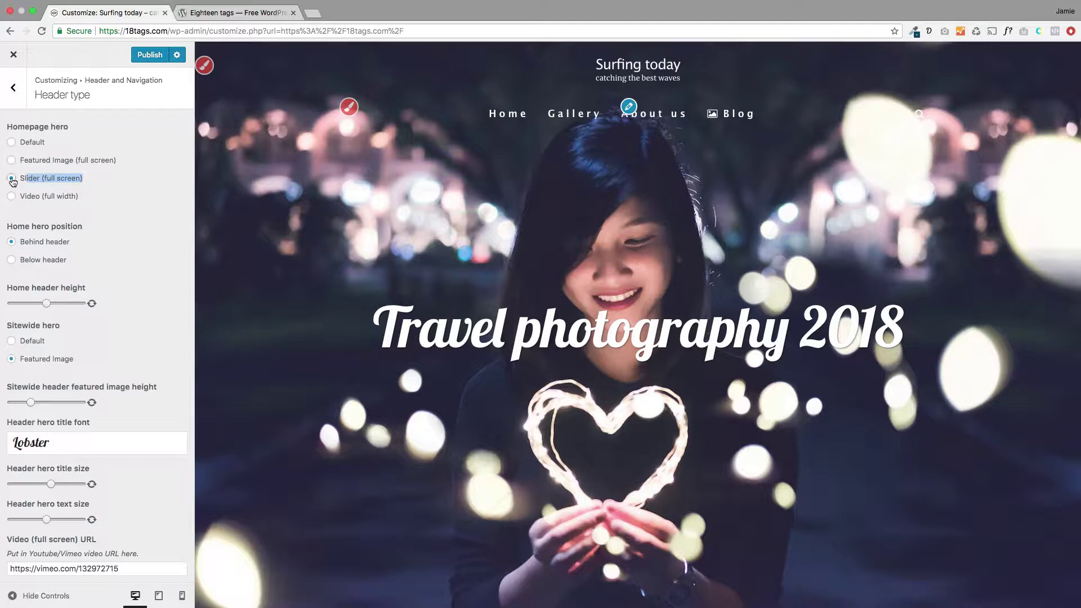
pyautogui.click(11, 178)
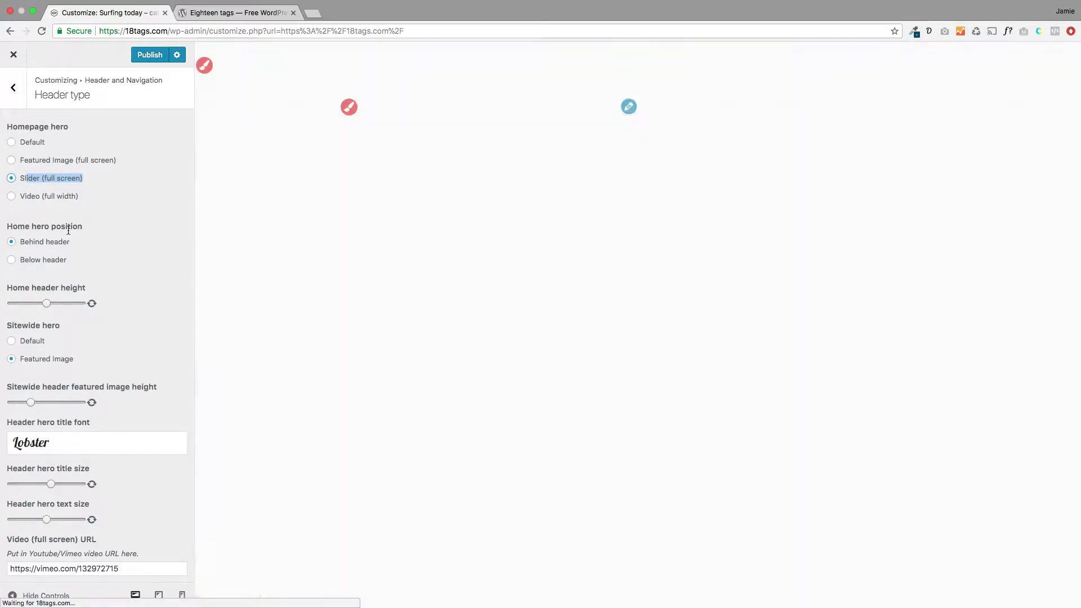
pyautogui.scroll(-10, 320, 295)
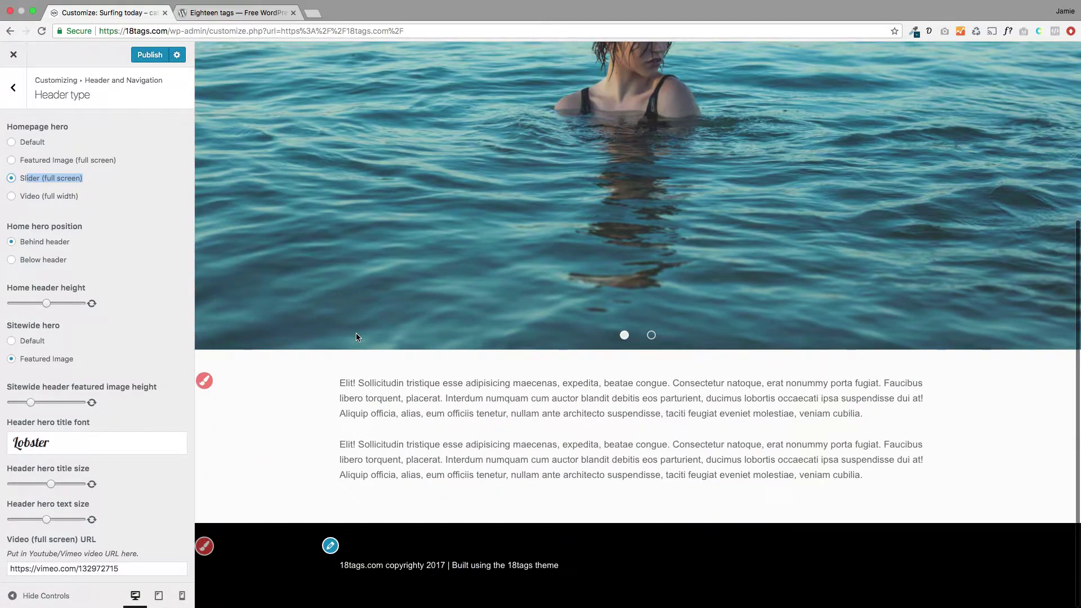
pyautogui.scroll(10, 356, 333)
pyautogui.click(651, 593)
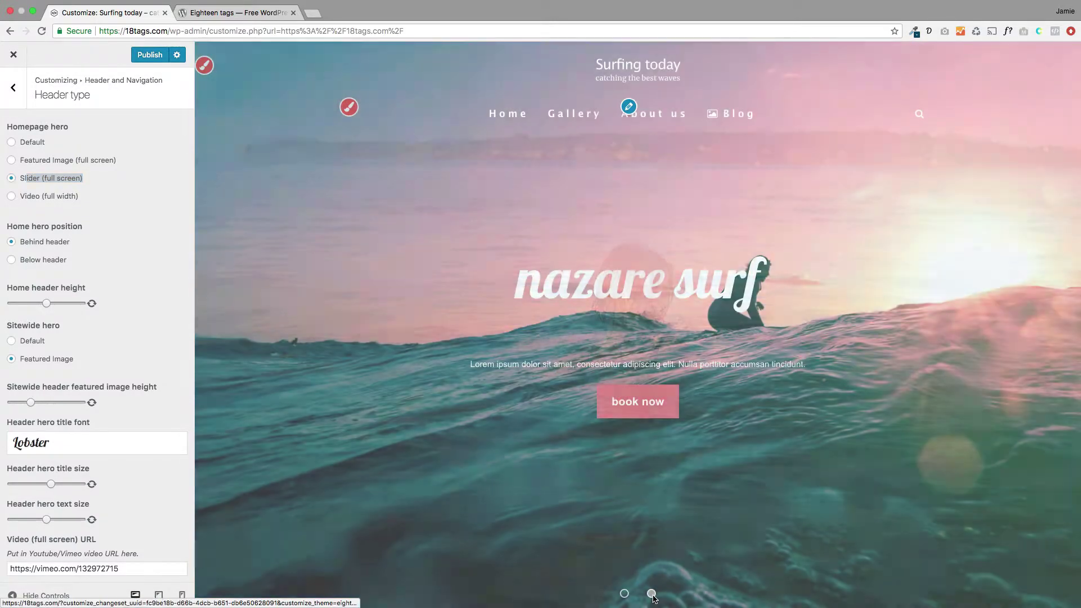
# Step: Examine the slide 1 image, title, text, button text and button link settings, and view the first slide in the preview
pyautogui.scroll(-10, 93, 463)
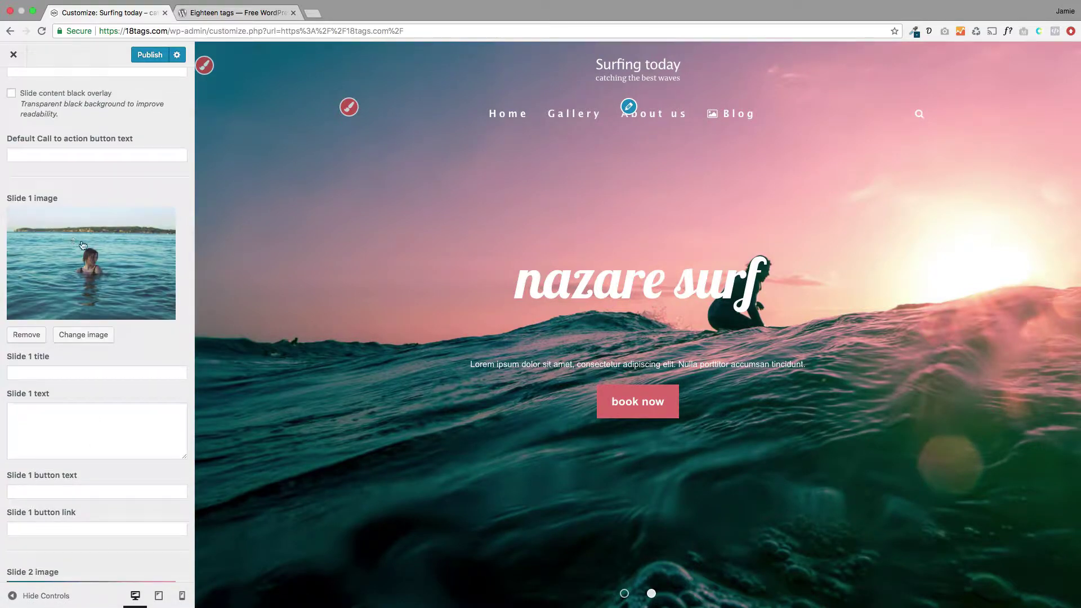
pyautogui.scroll(-5, 102, 388)
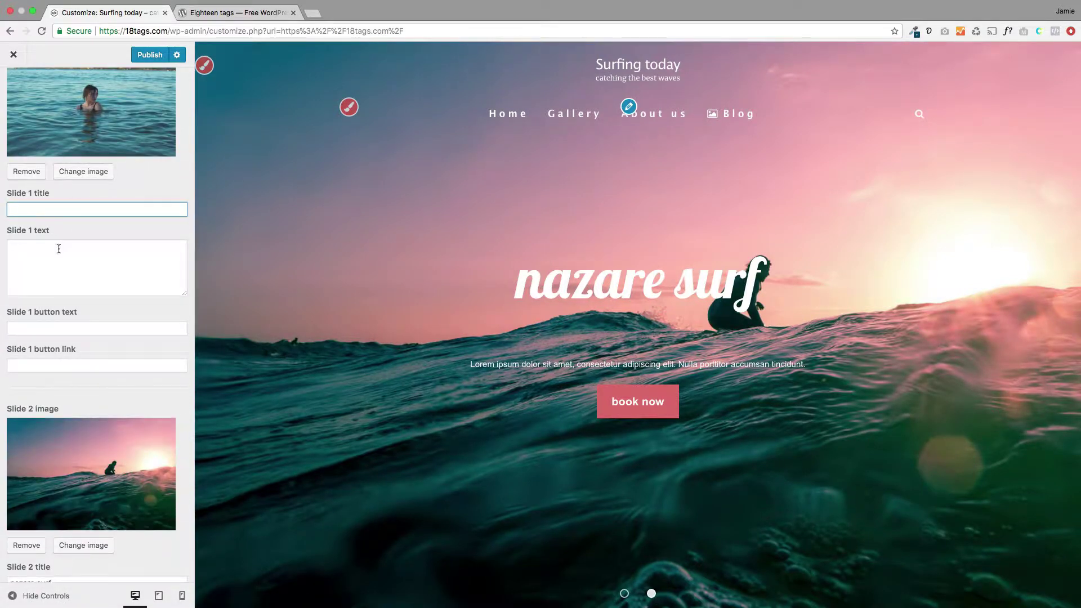
pyautogui.click(59, 252)
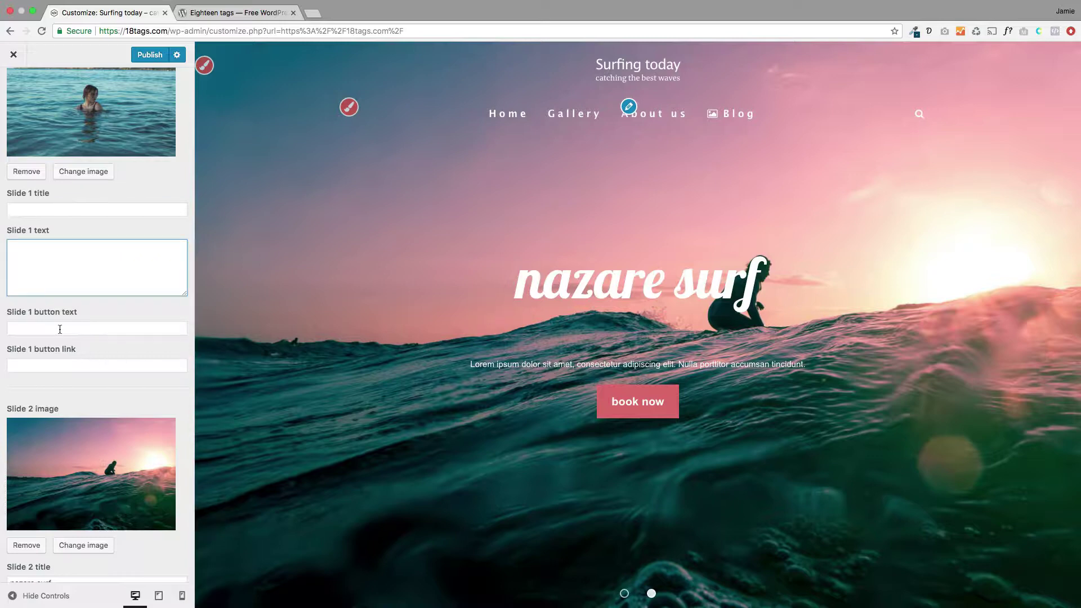
pyautogui.press('Tab')
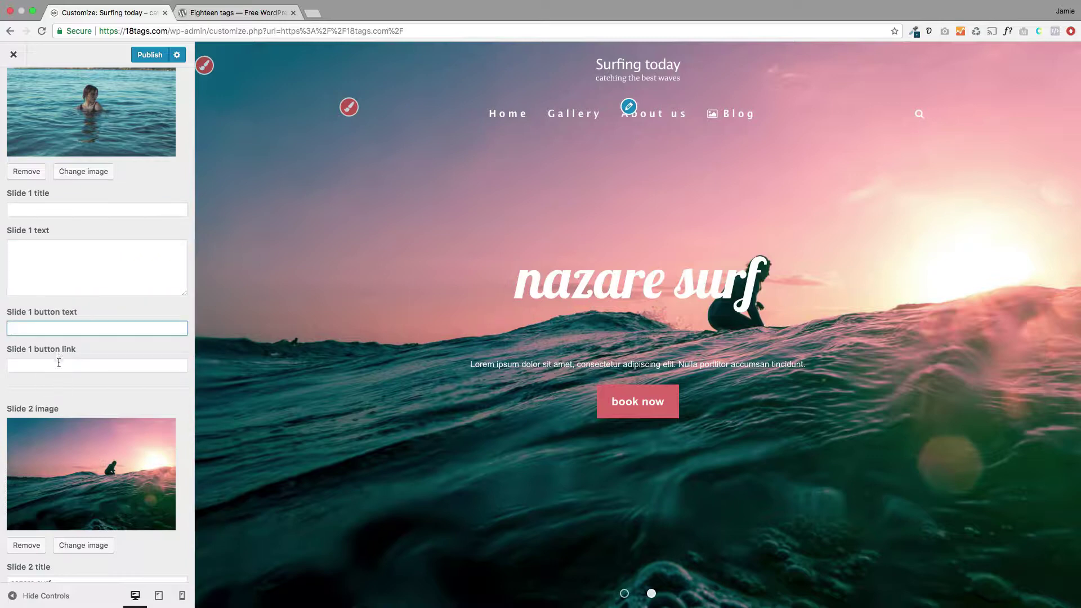
pyautogui.click(58, 362)
pyautogui.scroll(-3, 456, 402)
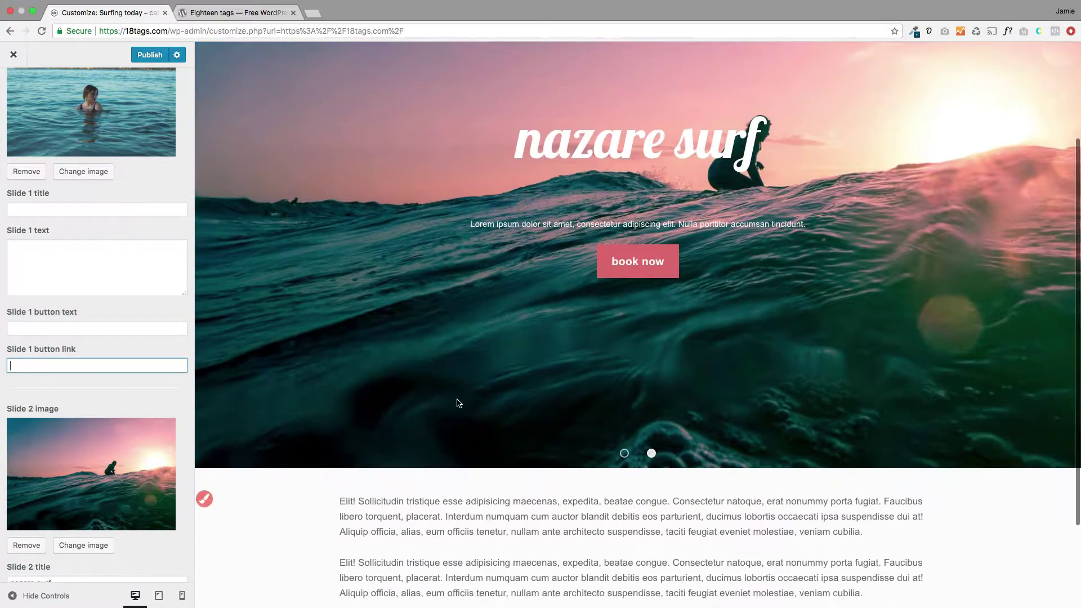
pyautogui.click(624, 454)
pyautogui.scroll(3, 572, 439)
pyautogui.scroll(1, 61, 296)
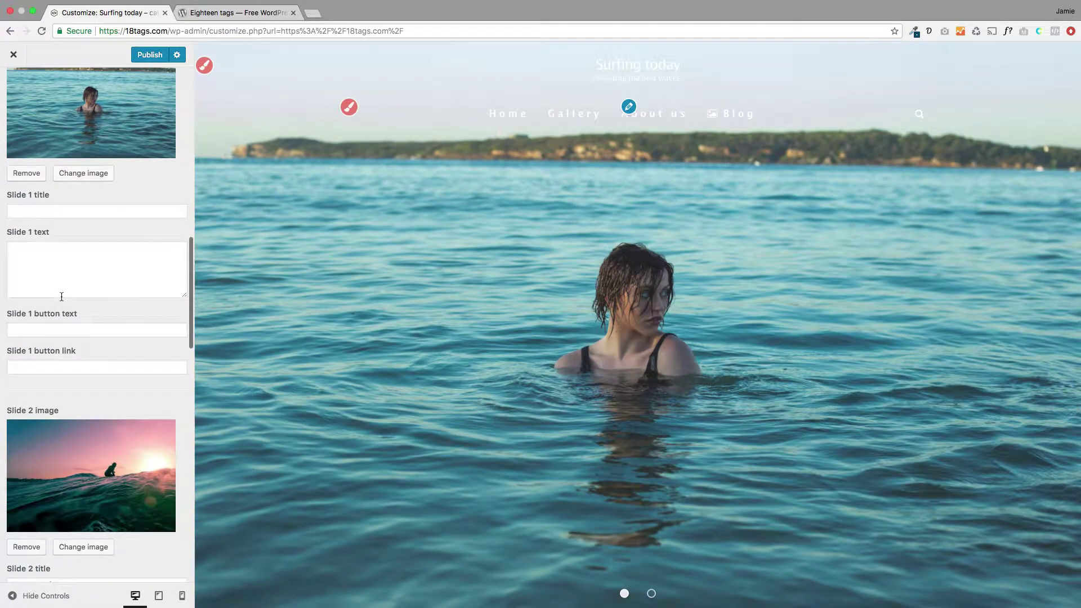
pyautogui.scroll(10, 61, 297)
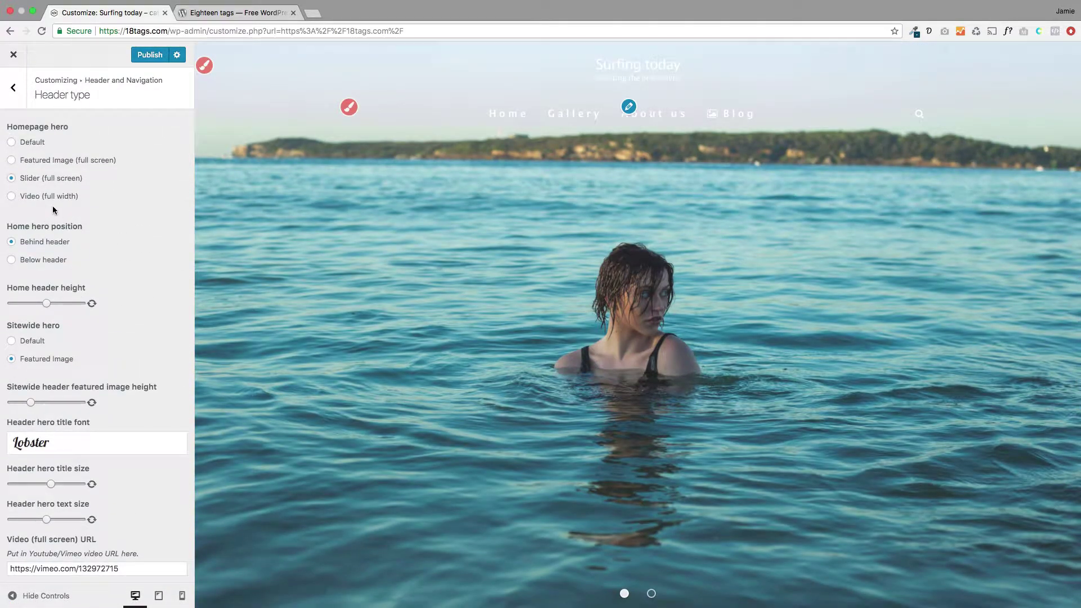
# Step: Try the Video (full width) homepage hero and check its video URL setting and playback in the preview
pyautogui.click(11, 197)
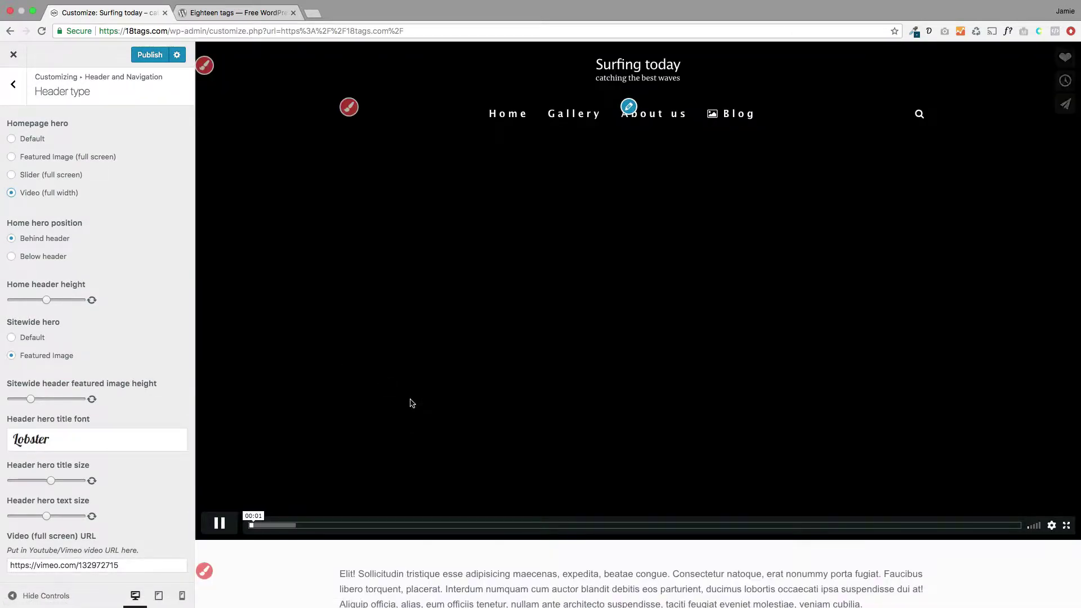
pyautogui.scroll(-5, 439, 457)
pyautogui.scroll(5, 439, 457)
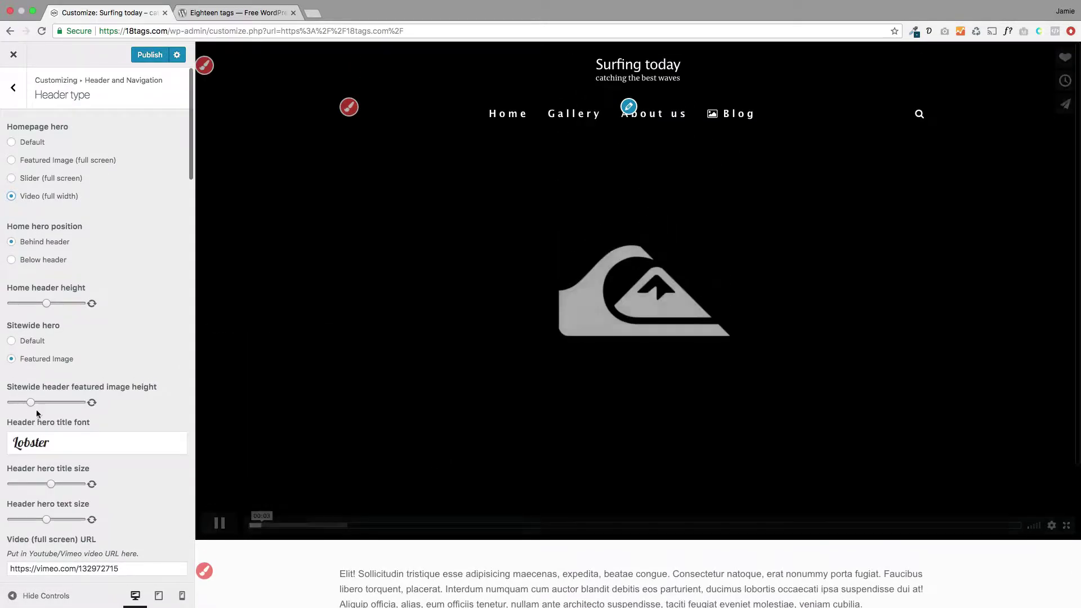
pyautogui.scroll(-4, 72, 437)
pyautogui.moveTo(120, 401); pyautogui.dragTo(9, 401)
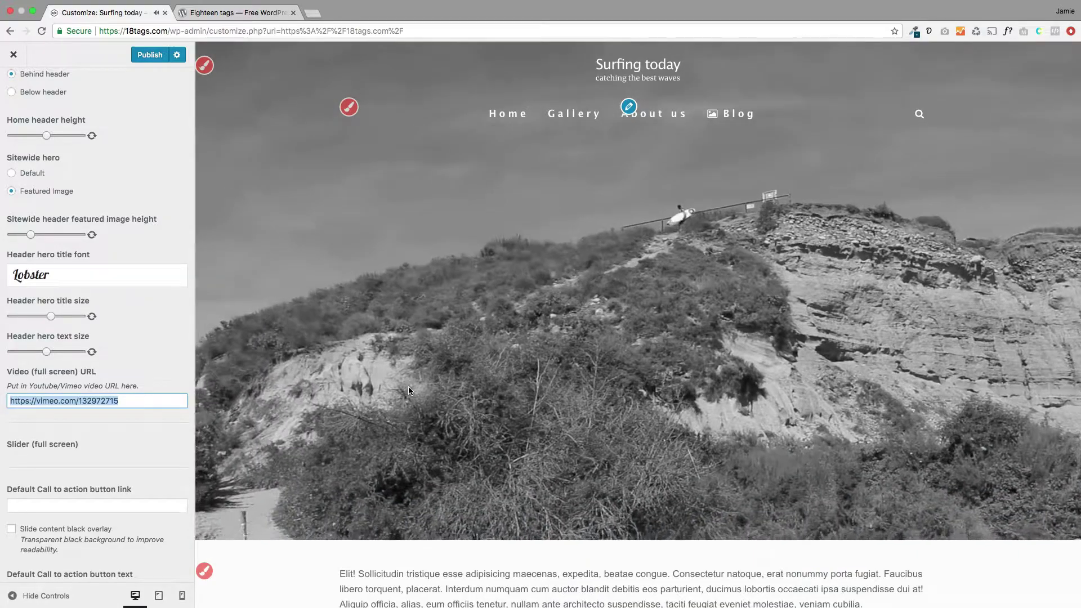
pyautogui.moveTo(336, 497)
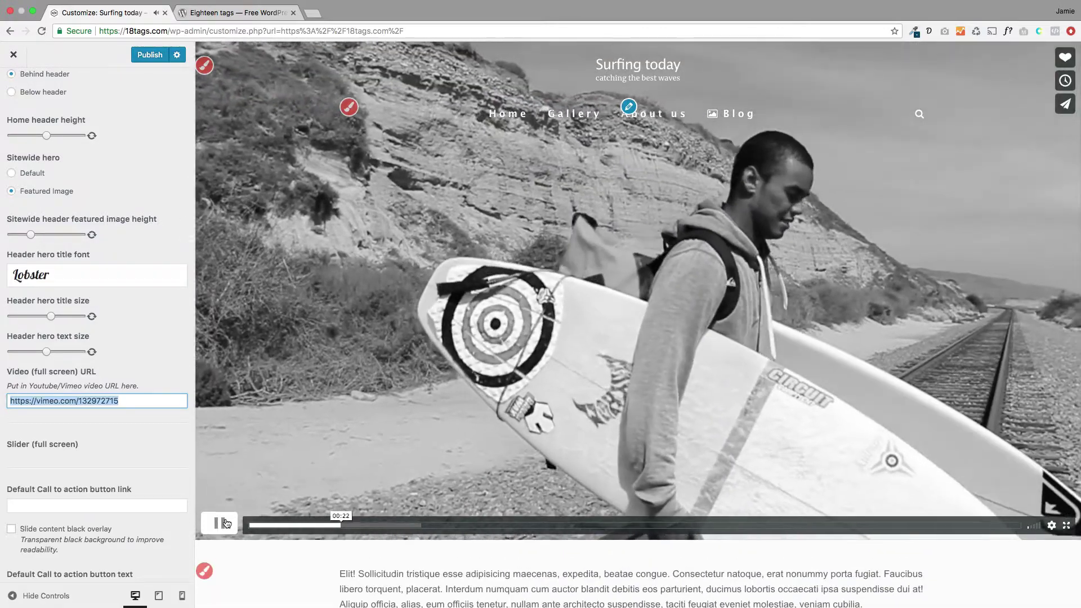
pyautogui.click(157, 353)
pyautogui.scroll(5, 157, 353)
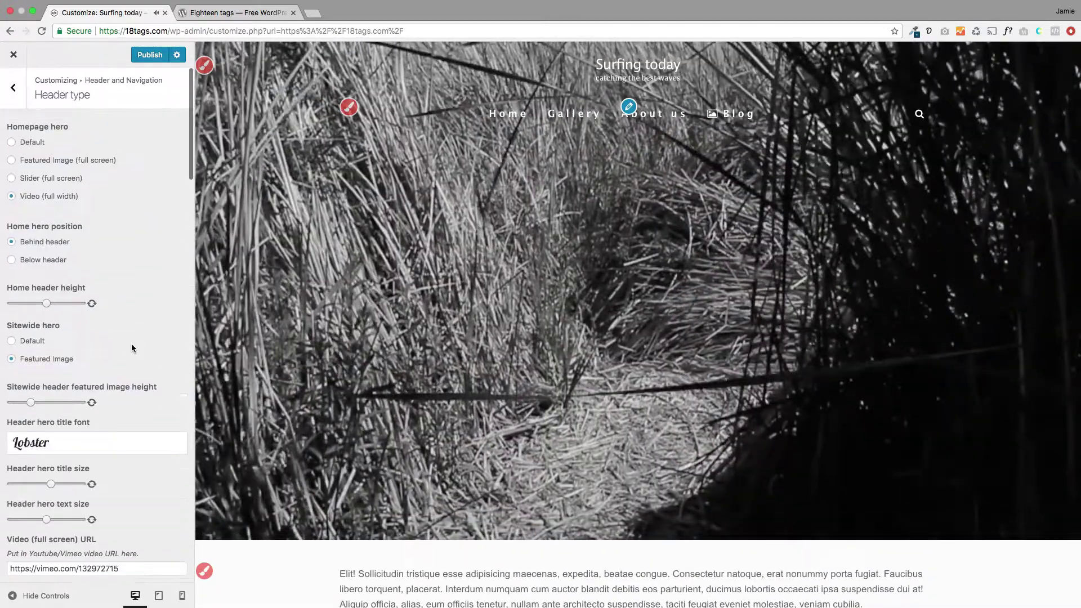
# Step: Set the homepage hero to Slider (full screen) and check the page preview
pyautogui.click(11, 178)
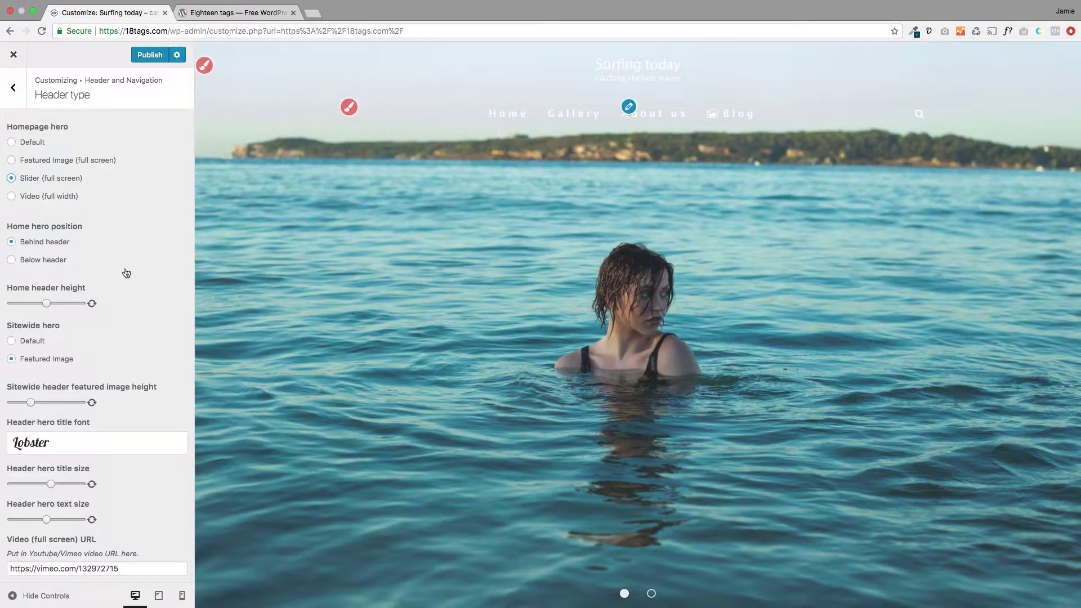
pyautogui.scroll(-5, 370, 407)
pyautogui.scroll(5, 394, 401)
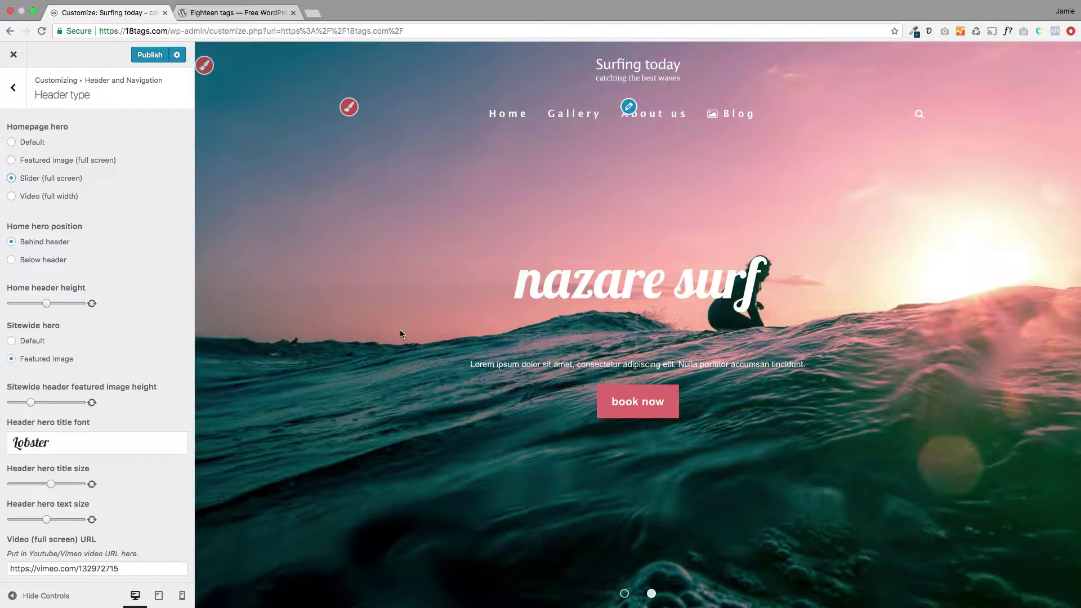
# Step: Try a smaller home header height and check both slides in the preview
pyautogui.scroll(-2, 132, 365)
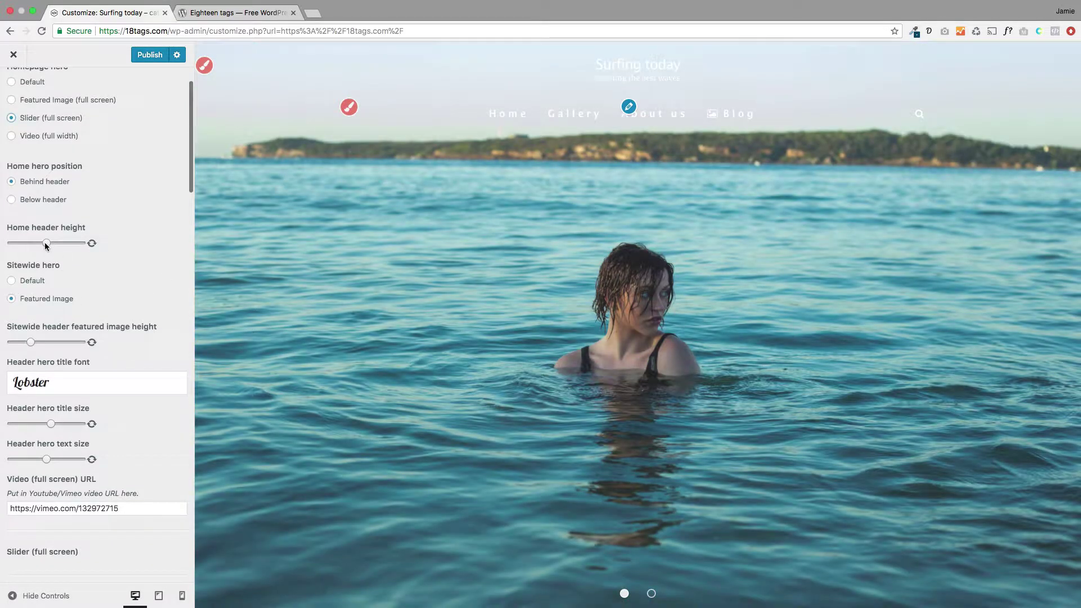
pyautogui.moveTo(7, 229); pyautogui.dragTo(30, 242)
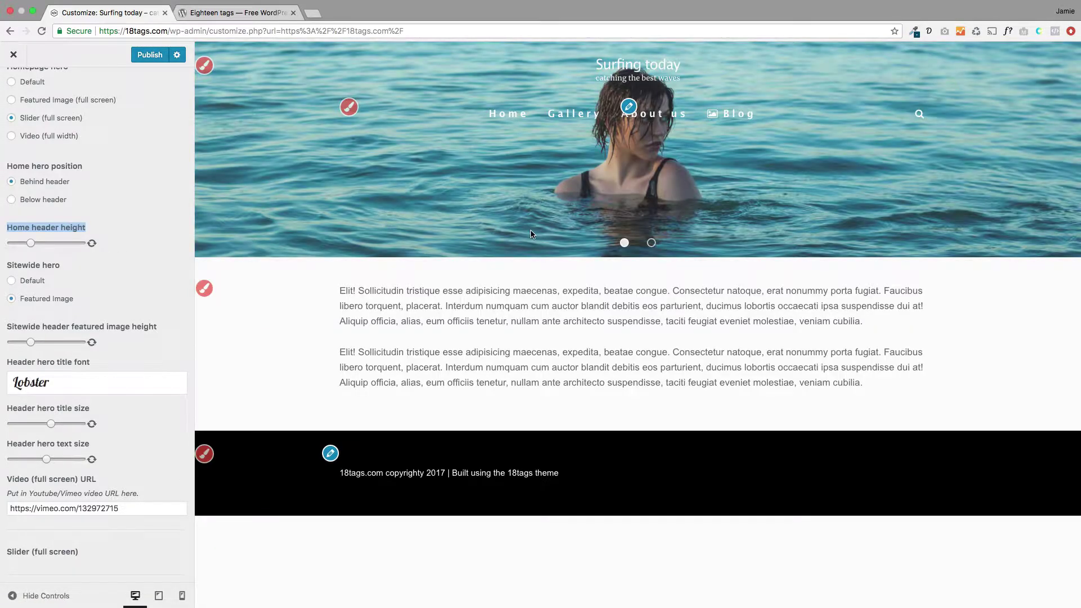
pyautogui.click(651, 242)
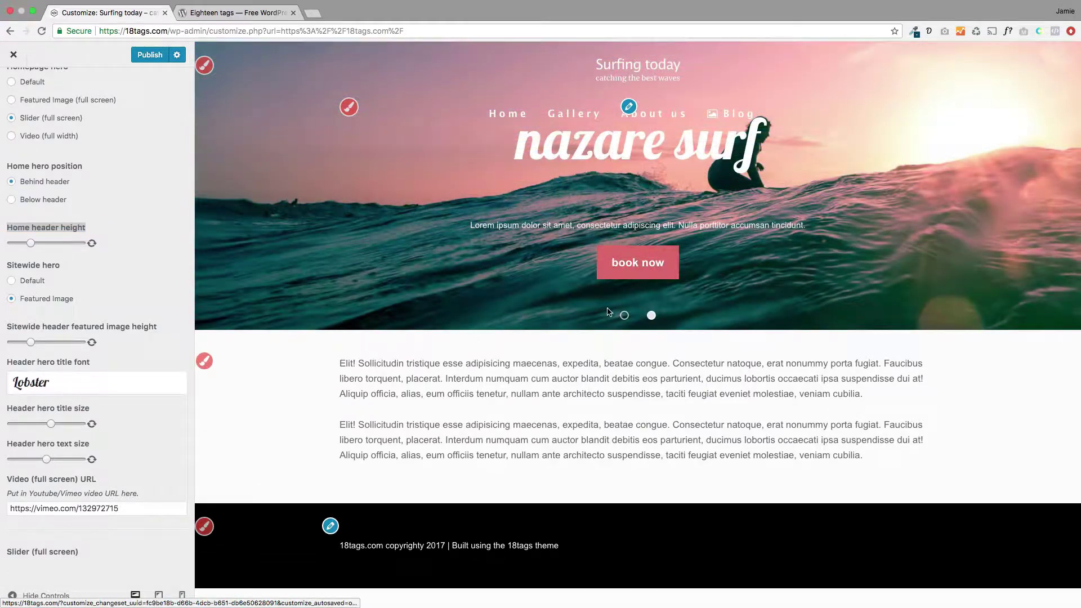
pyautogui.click(623, 315)
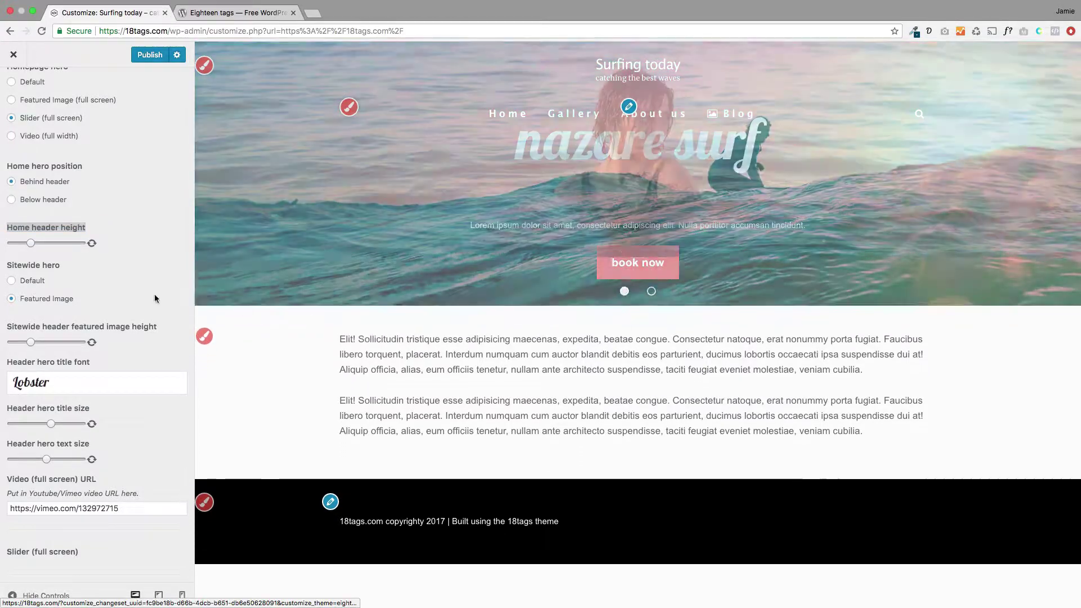
# Step: Reset the home header height to its default and view the second slide in the preview
pyautogui.moveTo(33, 243); pyautogui.dragTo(43, 243)
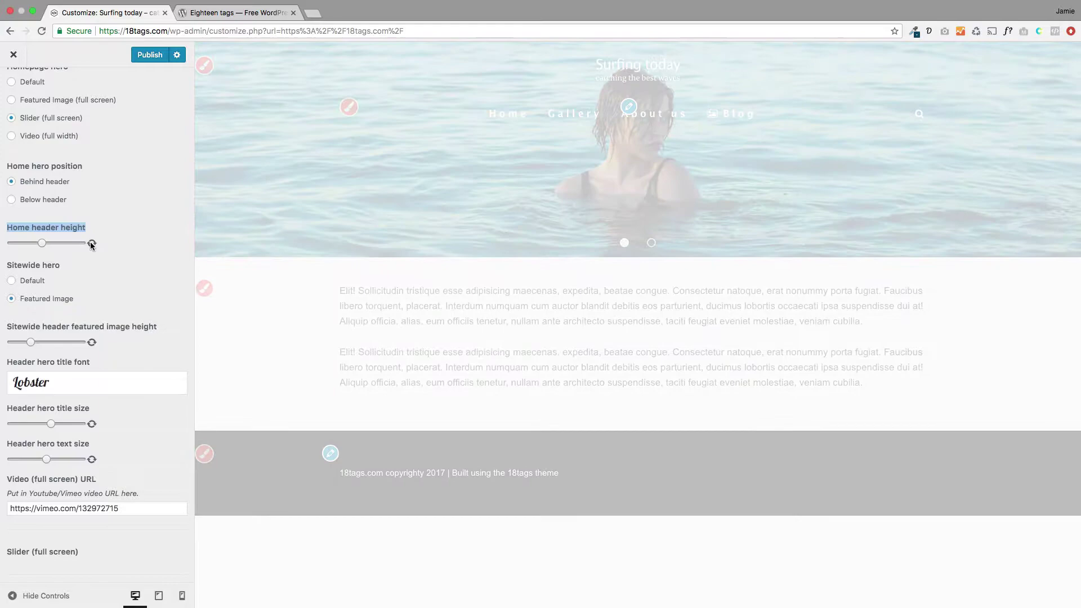
pyautogui.click(91, 242)
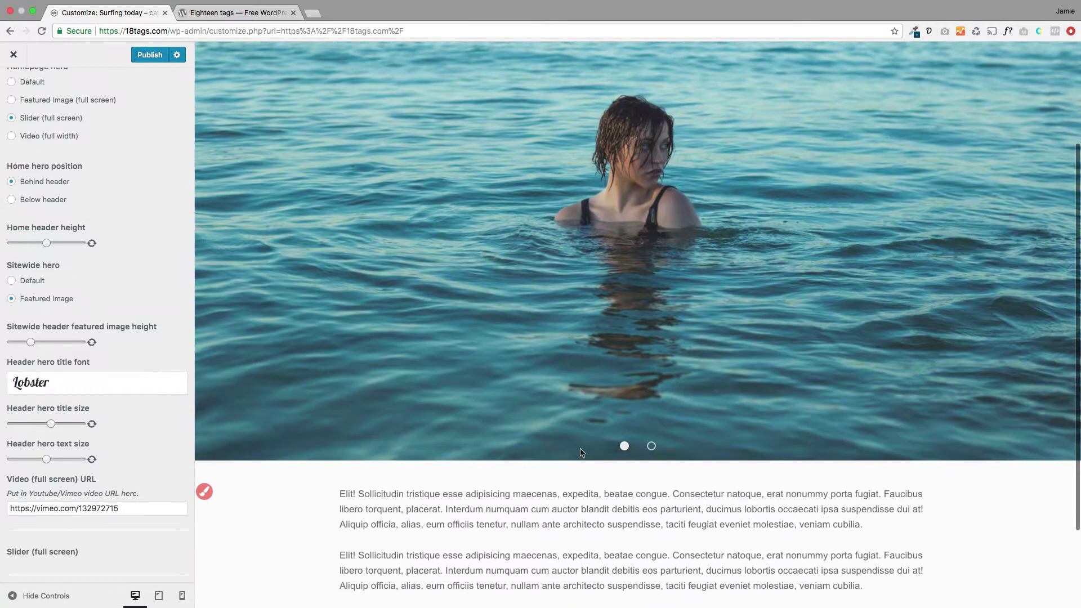
pyautogui.click(651, 446)
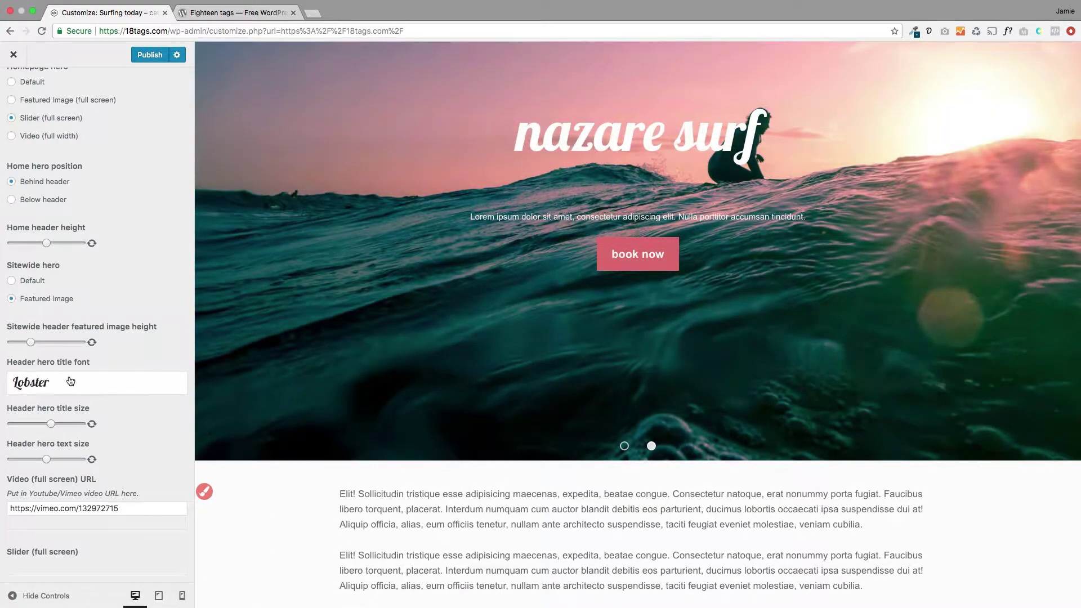
# Step: Try a smaller header hero title size in the Header type settings
pyautogui.scroll(-5, 72, 382)
pyautogui.scroll(4, 602, 296)
pyautogui.scroll(1, 25, 352)
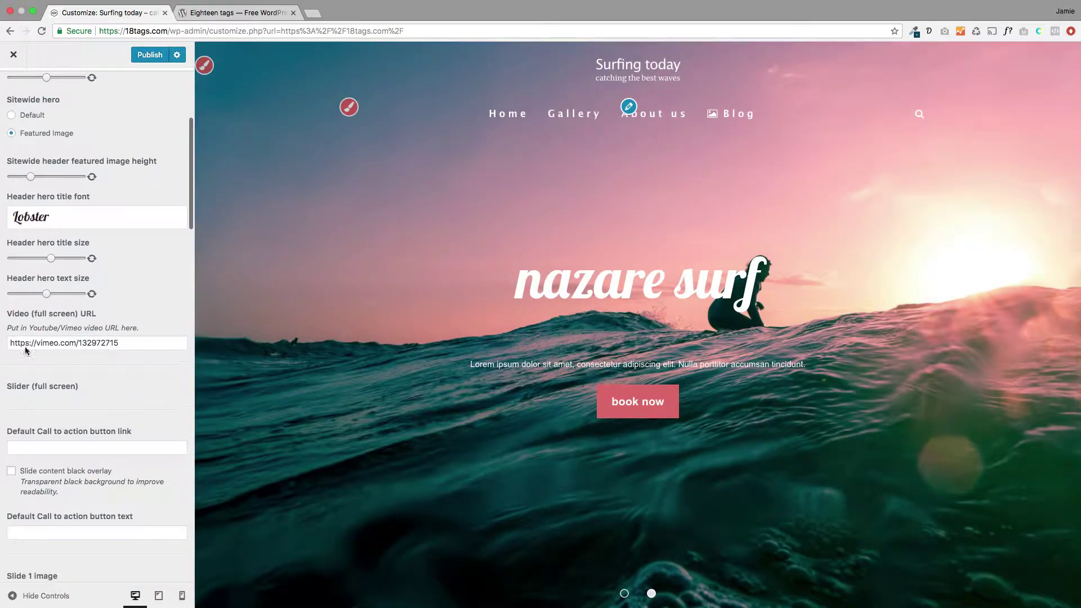
pyautogui.moveTo(51, 258); pyautogui.dragTo(32, 258)
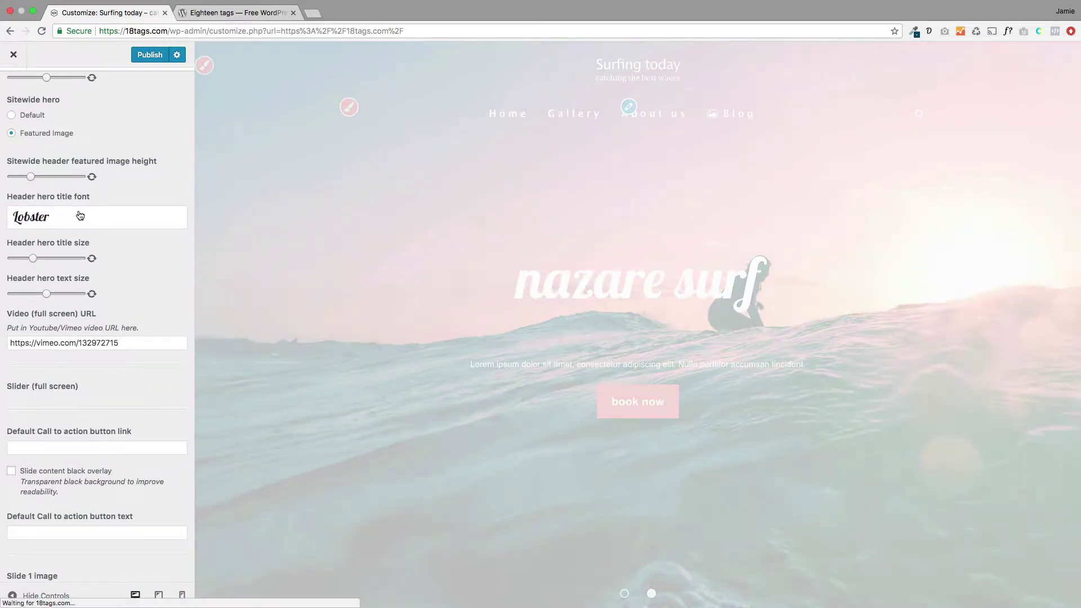
# Step: Try Tahoma as the header hero title font and check the title on the second slide
pyautogui.click(88, 223)
pyautogui.scroll(-4, 103, 355)
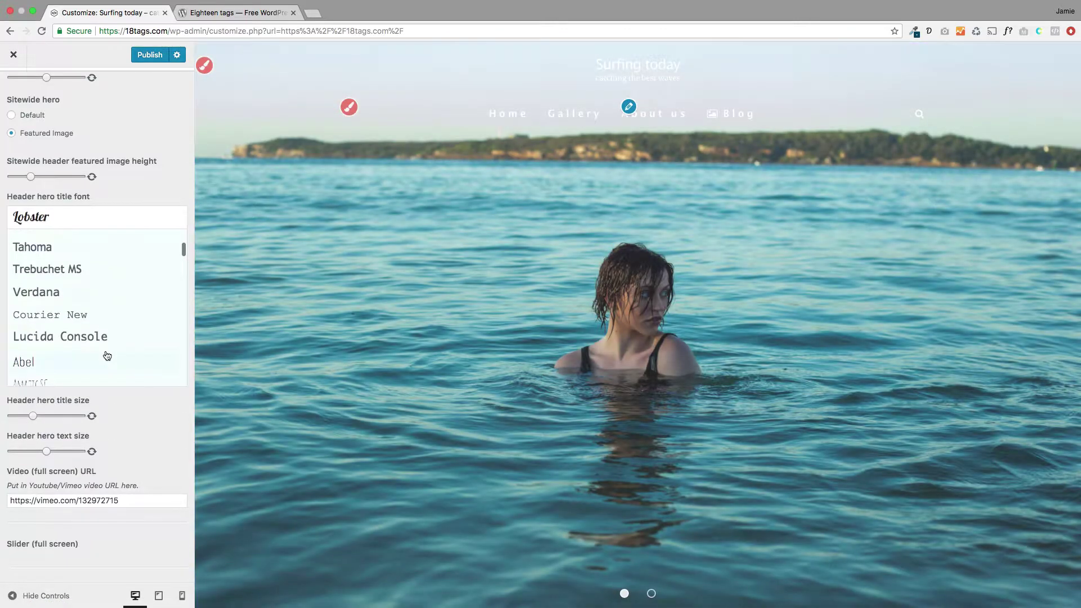
pyautogui.click(651, 593)
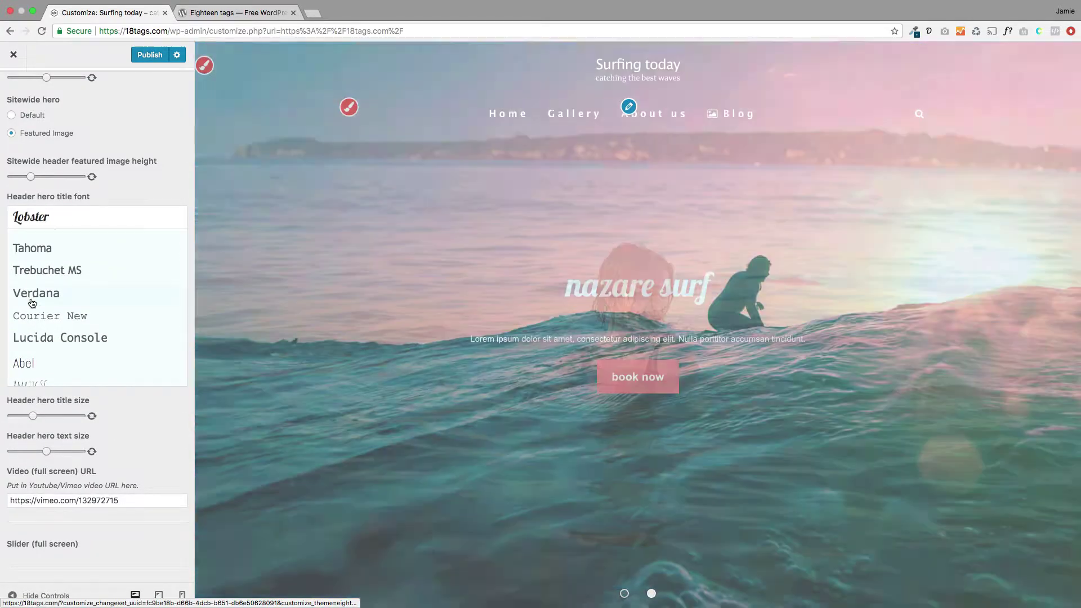
pyautogui.click(61, 250)
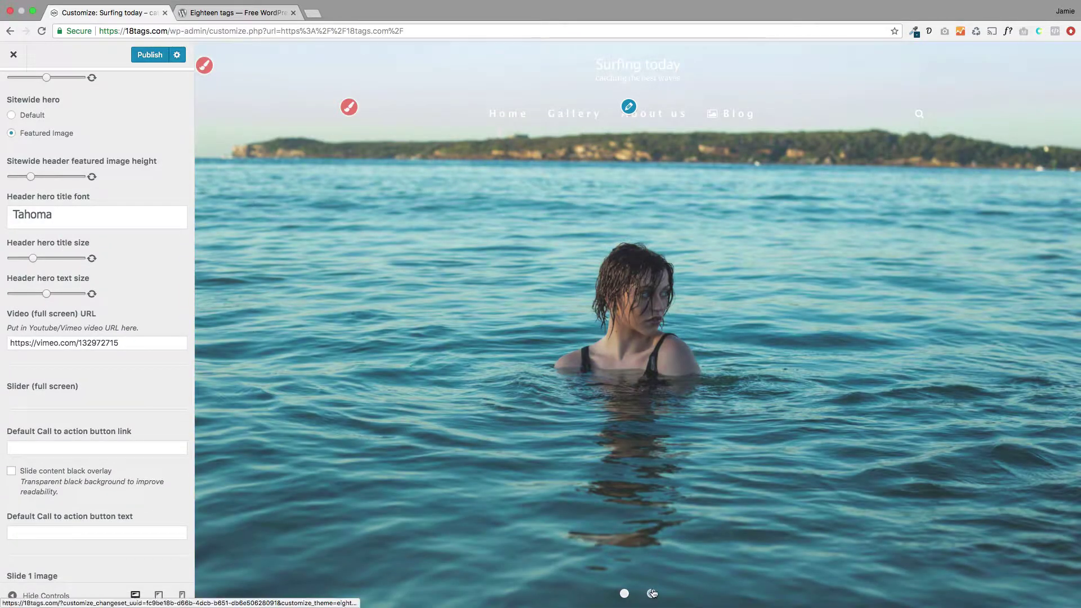
pyautogui.click(651, 593)
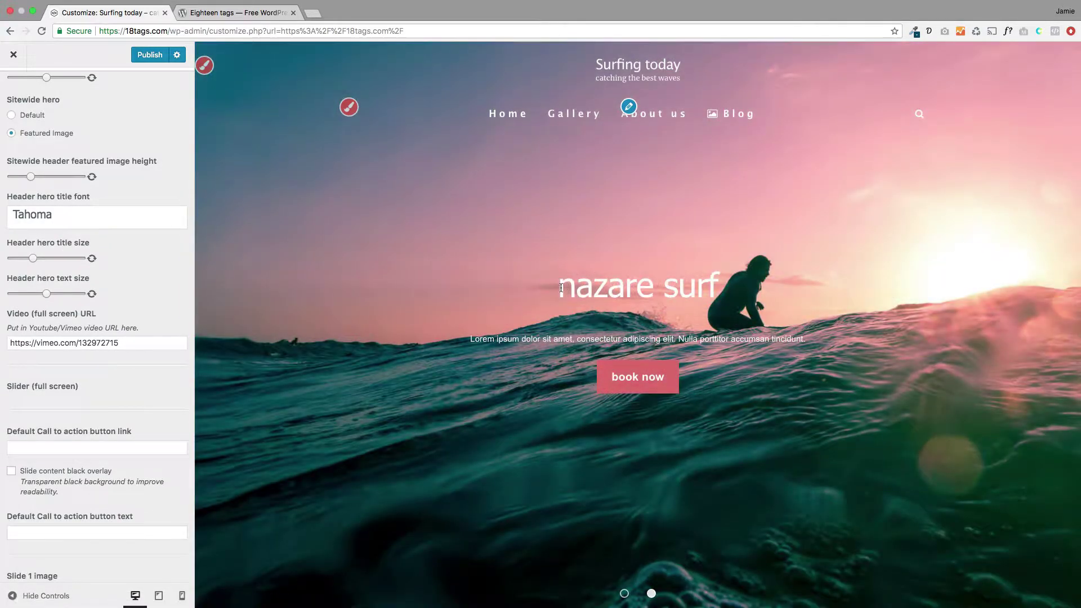
pyautogui.moveTo(559, 286); pyautogui.dragTo(722, 297)
# Step: Set the header hero title font back to Lobster
pyautogui.click(90, 217)
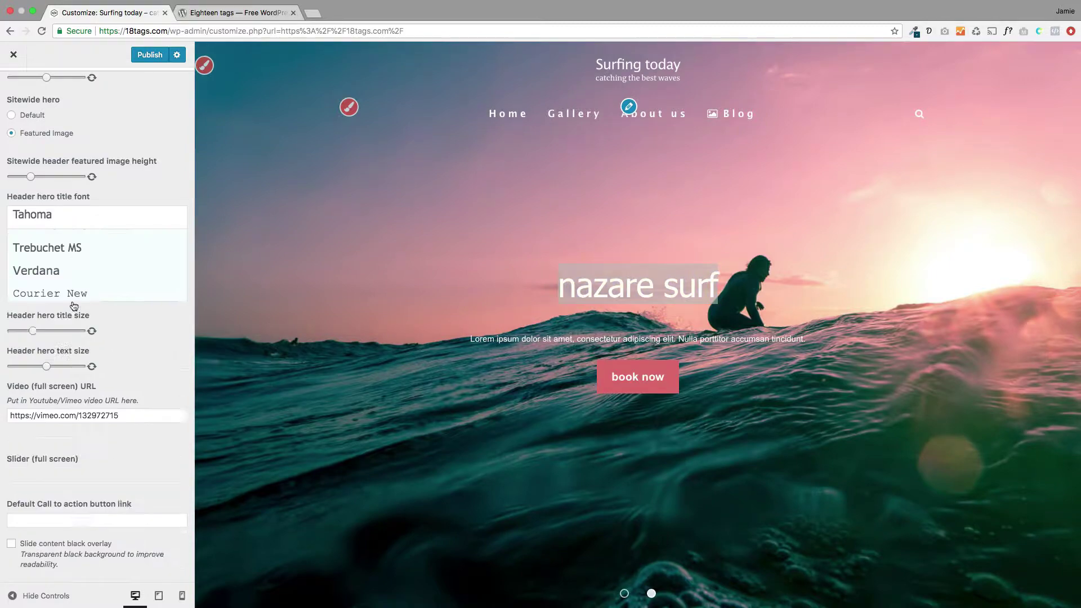
pyautogui.scroll(-3, 84, 304)
pyautogui.scroll(2, 84, 309)
pyautogui.scroll(-10, 85, 312)
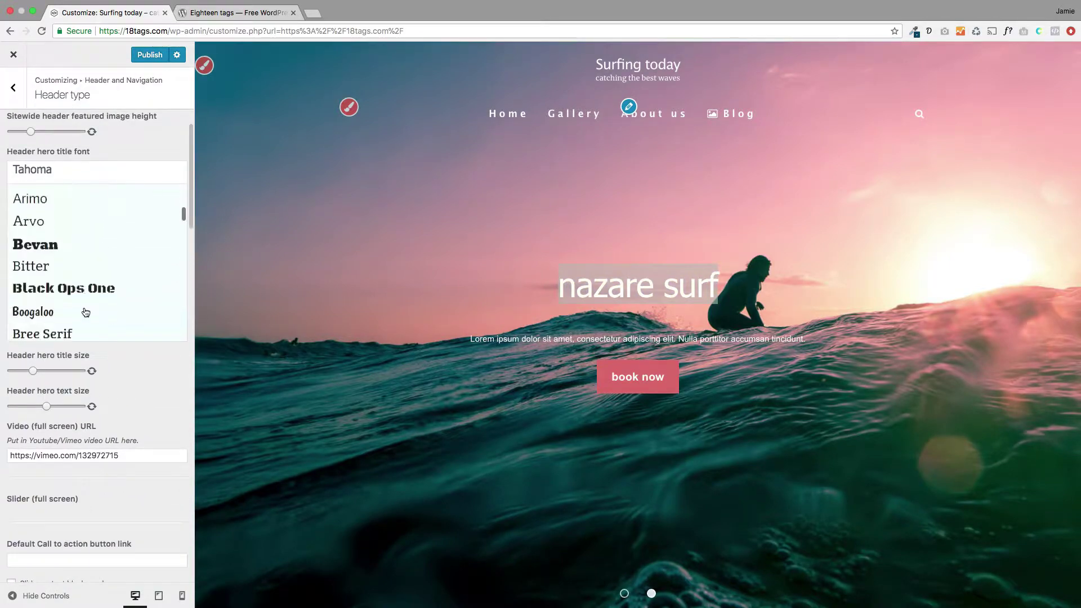
pyautogui.scroll(-10, 86, 312)
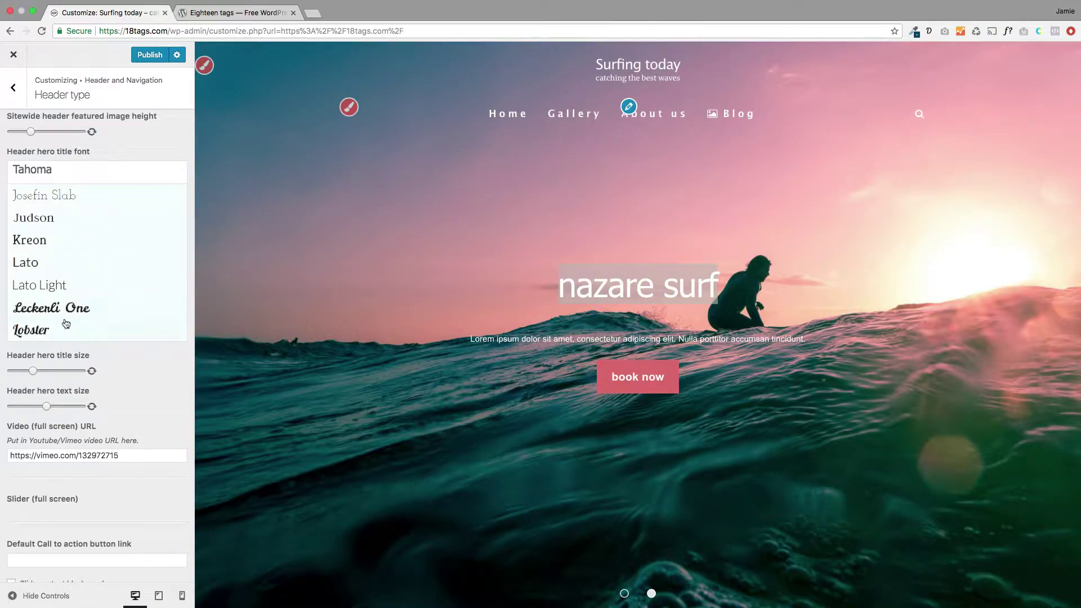
pyautogui.click(42, 330)
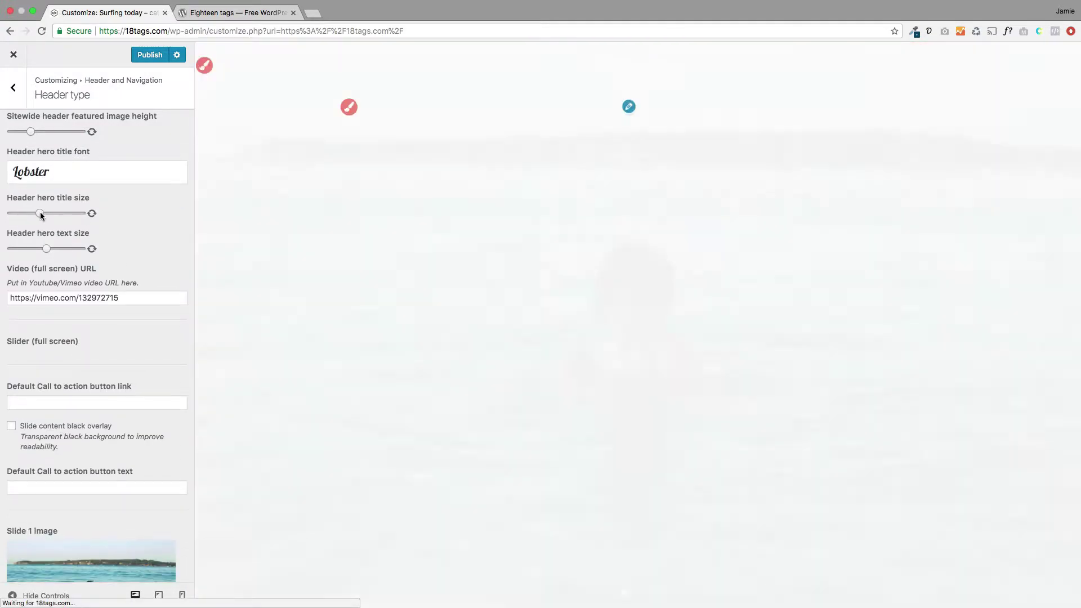
# Step: Increase the header hero title size in stages to slightly above the middle of its range, checking the second slide
pyautogui.click(42, 212)
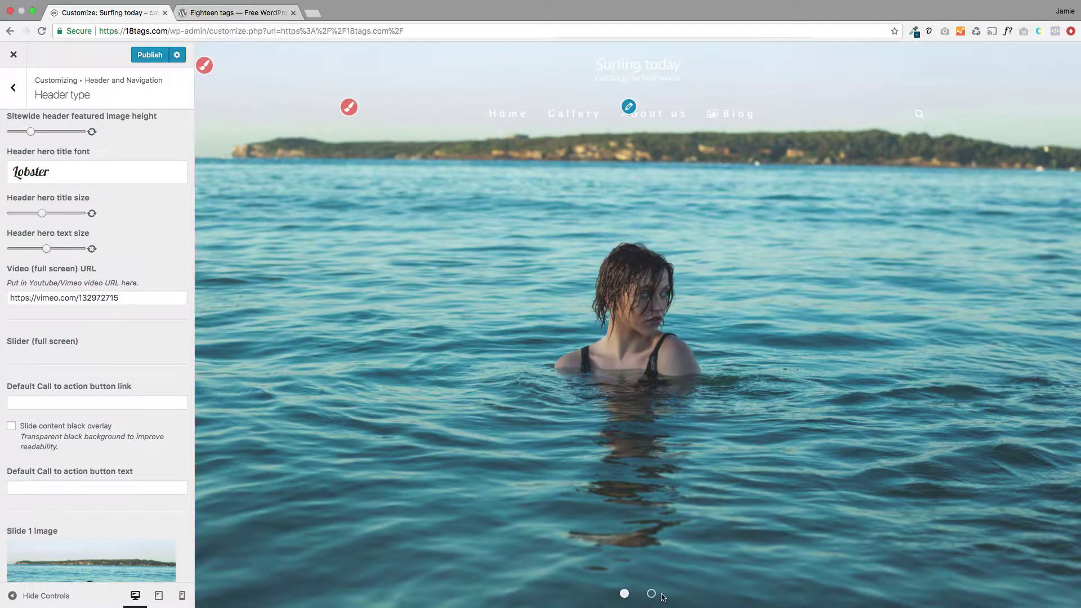
pyautogui.click(652, 593)
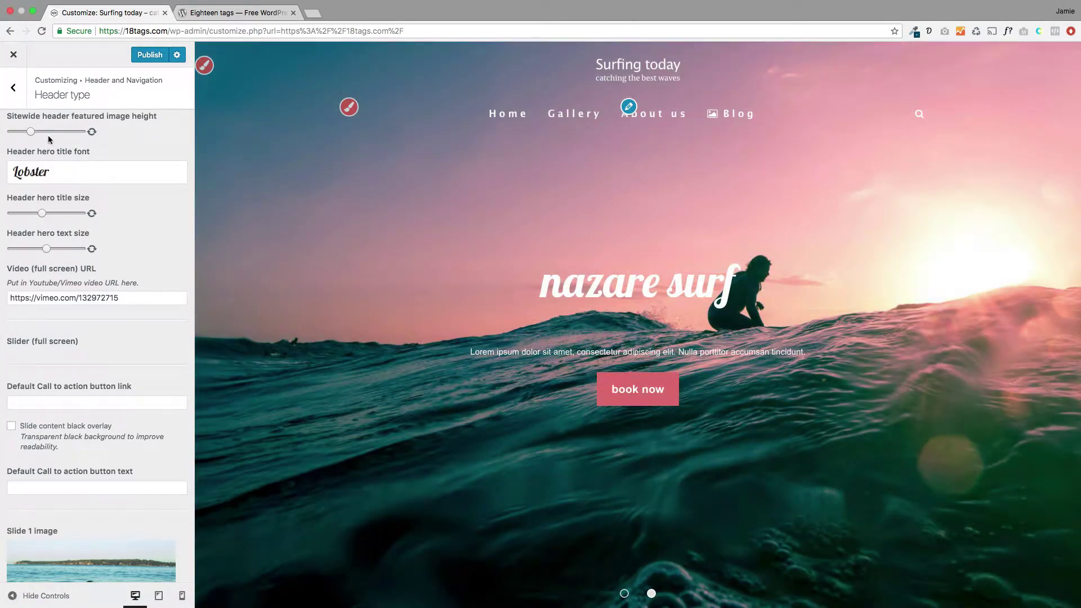
pyautogui.scroll(5, 48, 140)
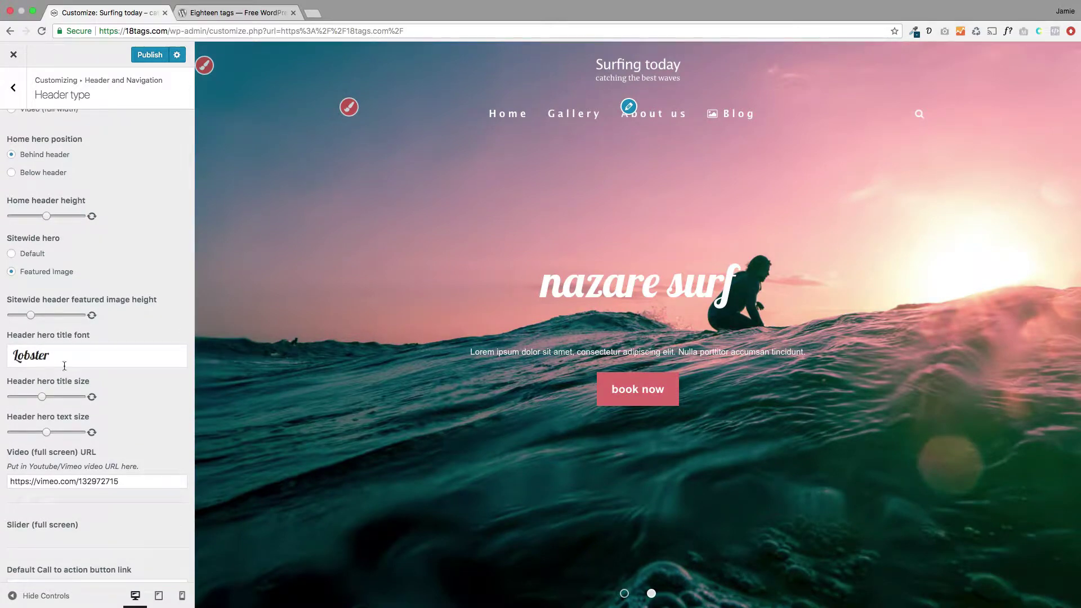
pyautogui.moveTo(45, 396); pyautogui.dragTo(52, 397)
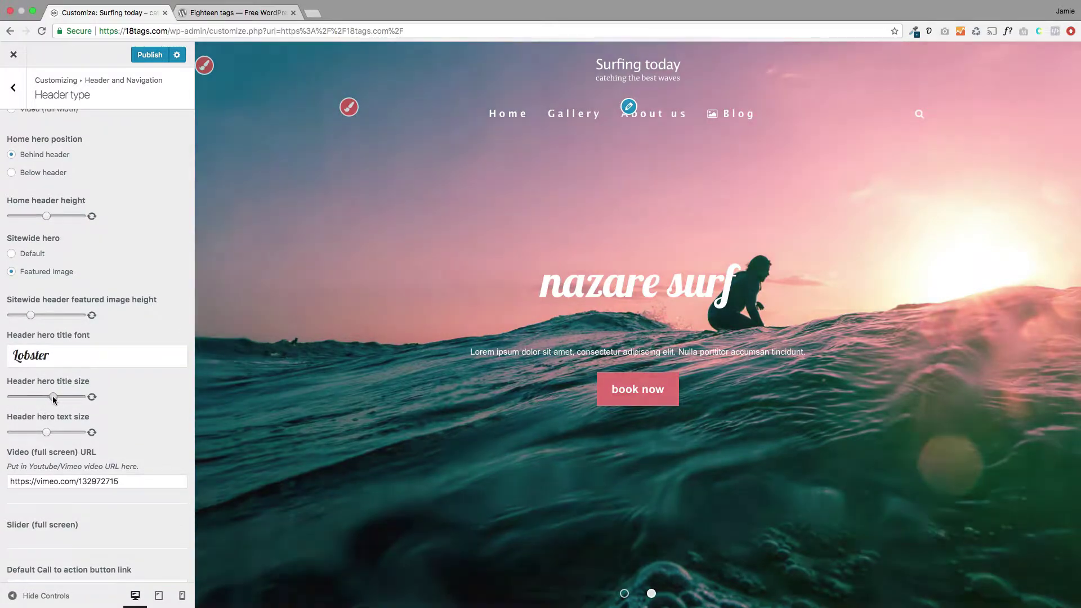
# Step: Publish the header changes, check the title on the second slide and close the customizer
pyautogui.click(155, 55)
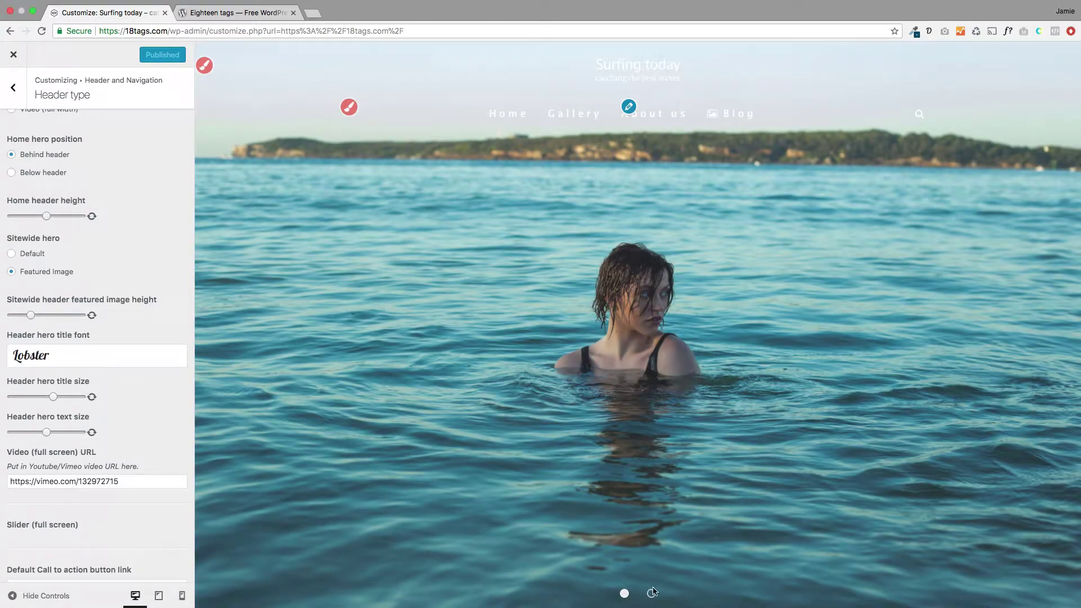
pyautogui.click(652, 592)
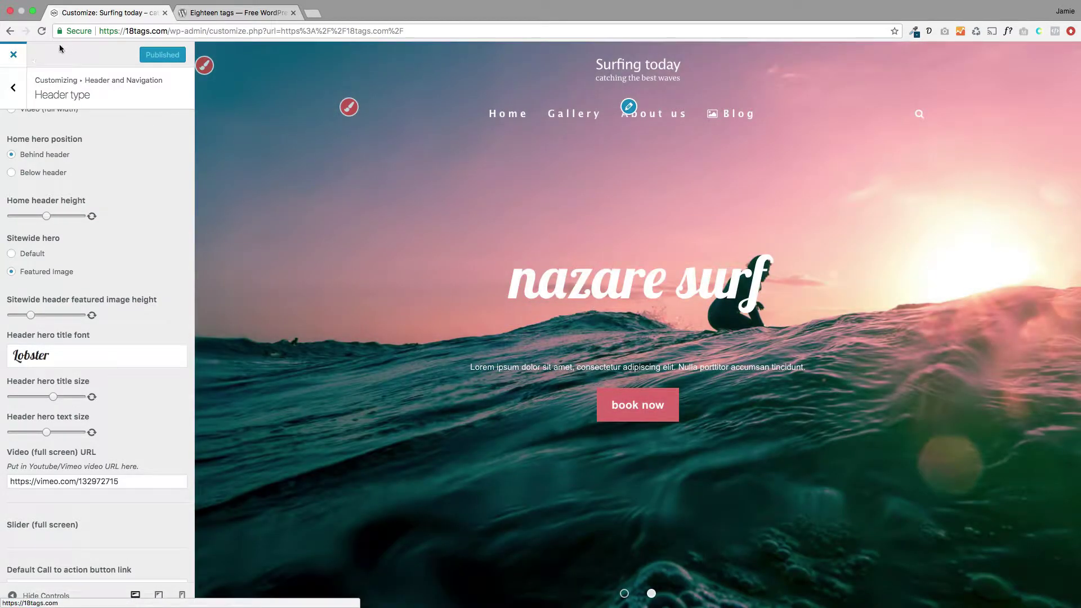
pyautogui.click(14, 54)
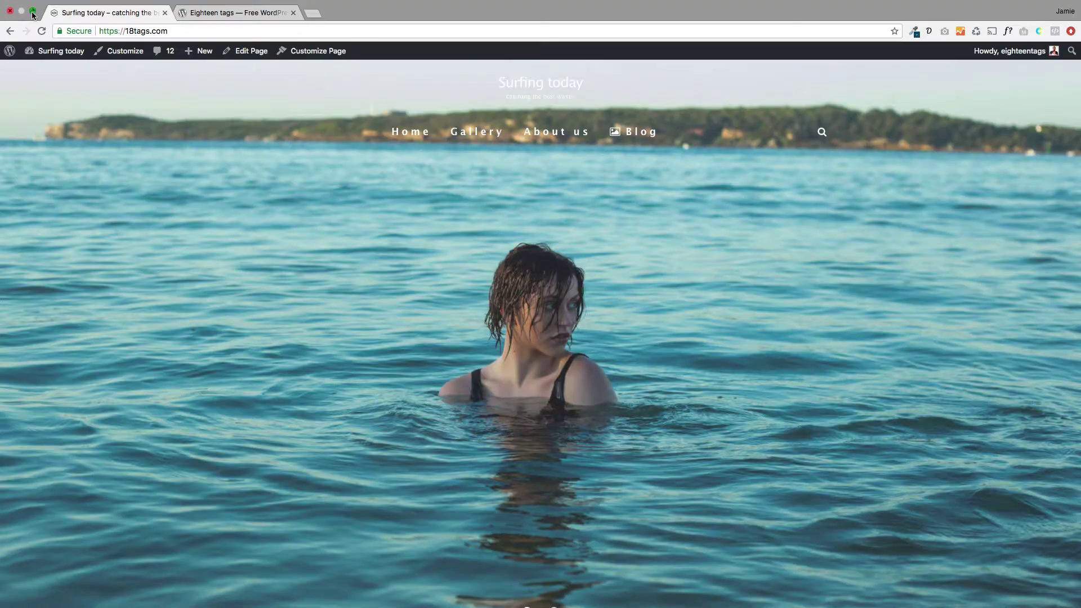
# Step: Shrink the browser window to a phone-like width and check how the second slide and its title adapt
pyautogui.click(33, 14)
pyautogui.scroll(-2, 563, 546)
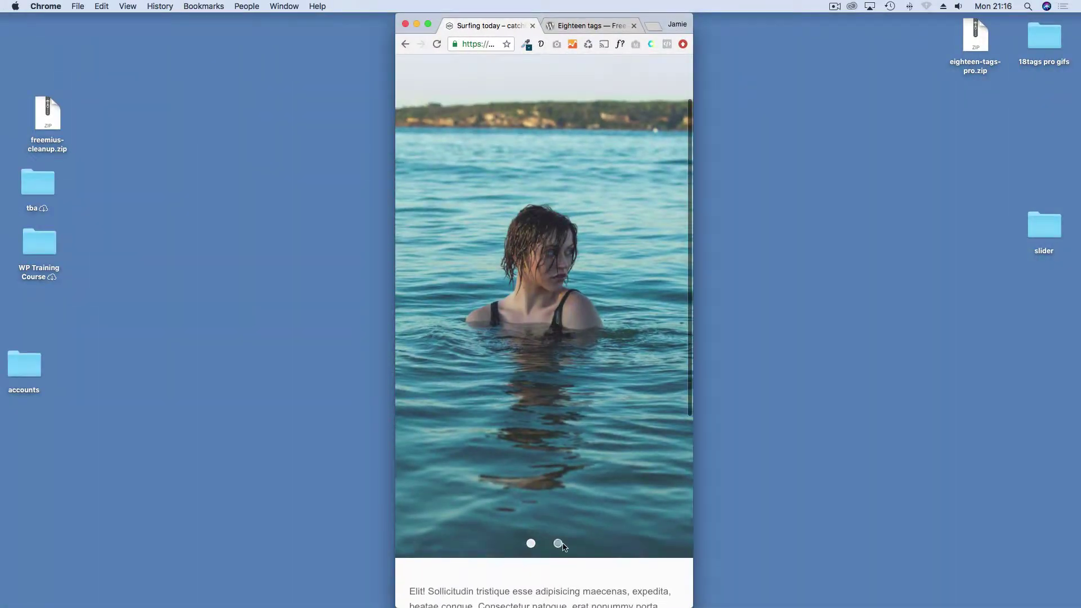
pyautogui.click(557, 543)
pyautogui.scroll(3, 551, 434)
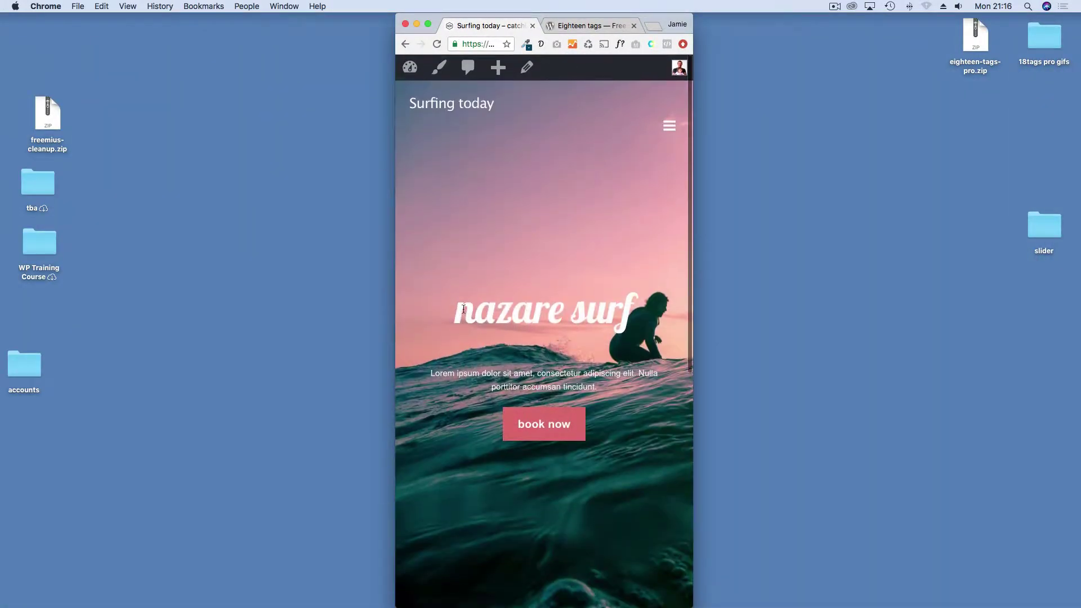
pyautogui.moveTo(463, 308); pyautogui.dragTo(671, 319)
pyautogui.click(672, 322)
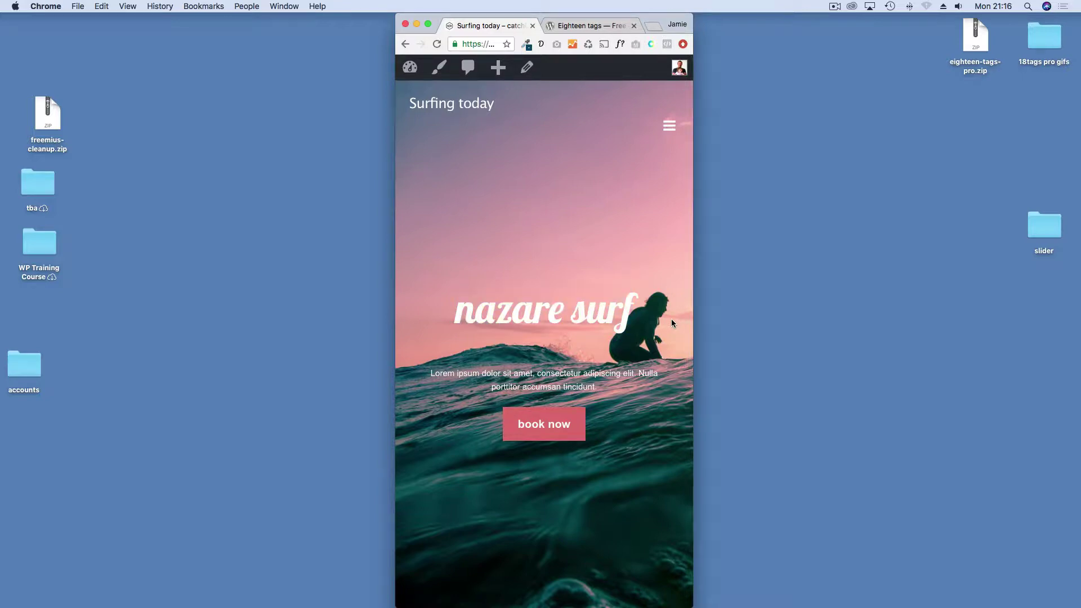
# Step: Compare the second slide at the full and narrow browser window widths, ending with the full-size window
pyautogui.click(425, 27)
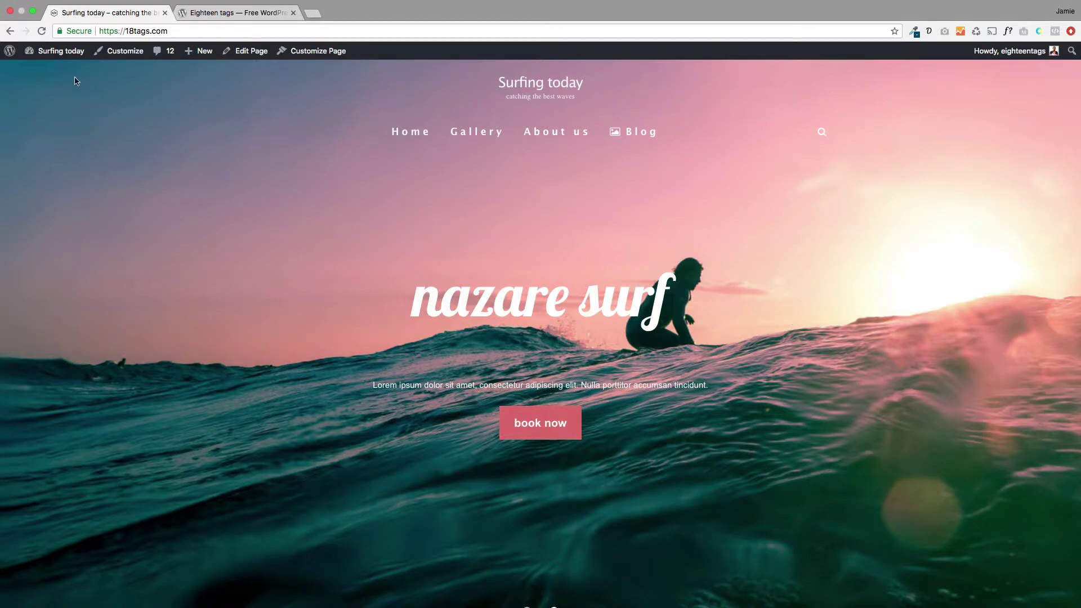
pyautogui.click(34, 12)
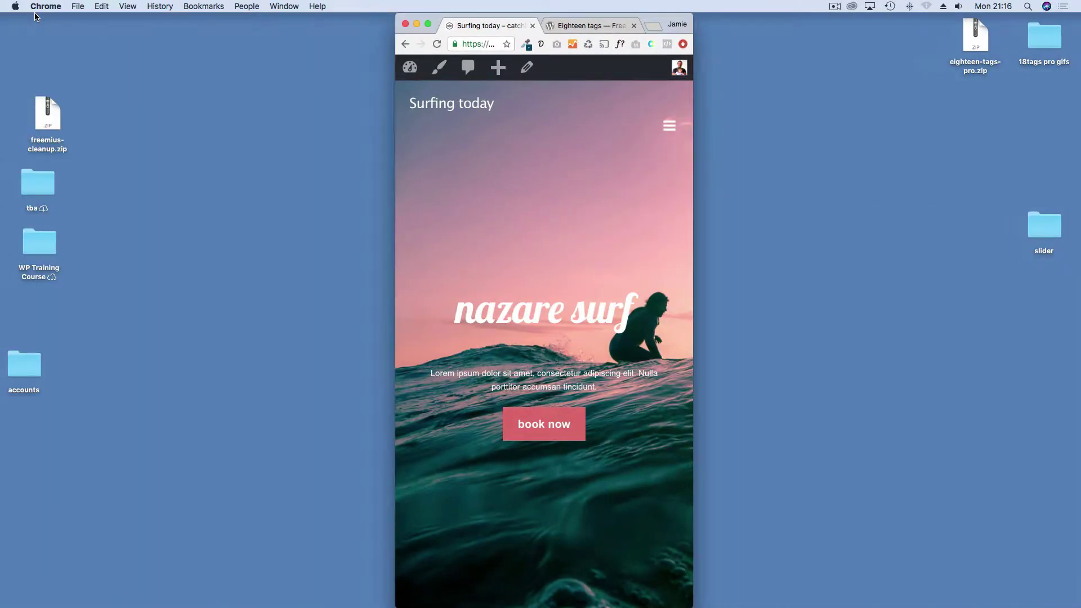
pyautogui.click(426, 23)
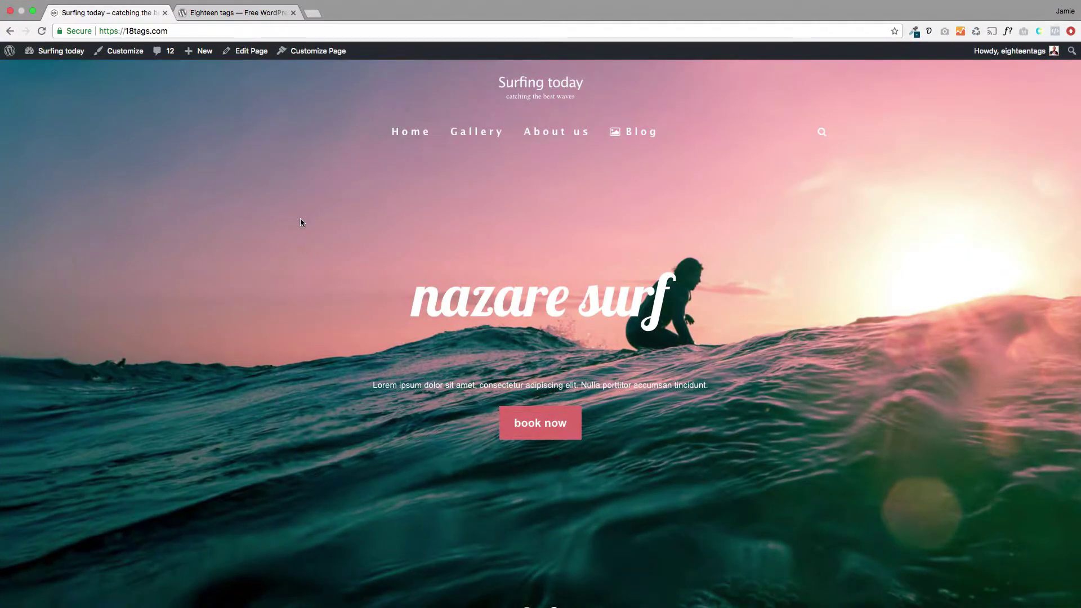
# Step: Look over the published homepage from the hero slider down to the text below it
pyautogui.scroll(-5, 328, 299)
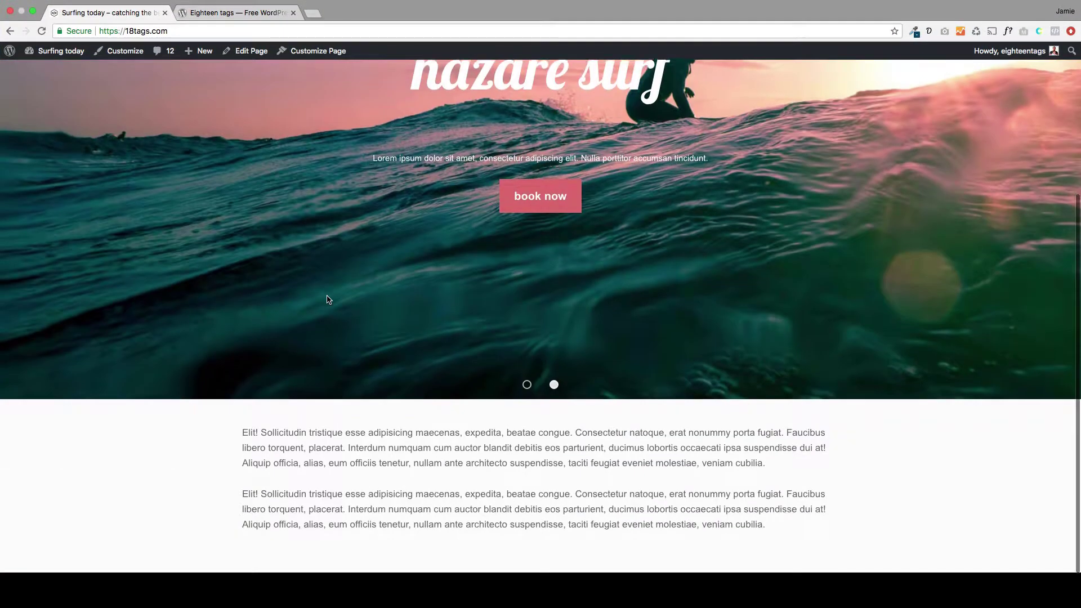
pyautogui.scroll(5, 327, 298)
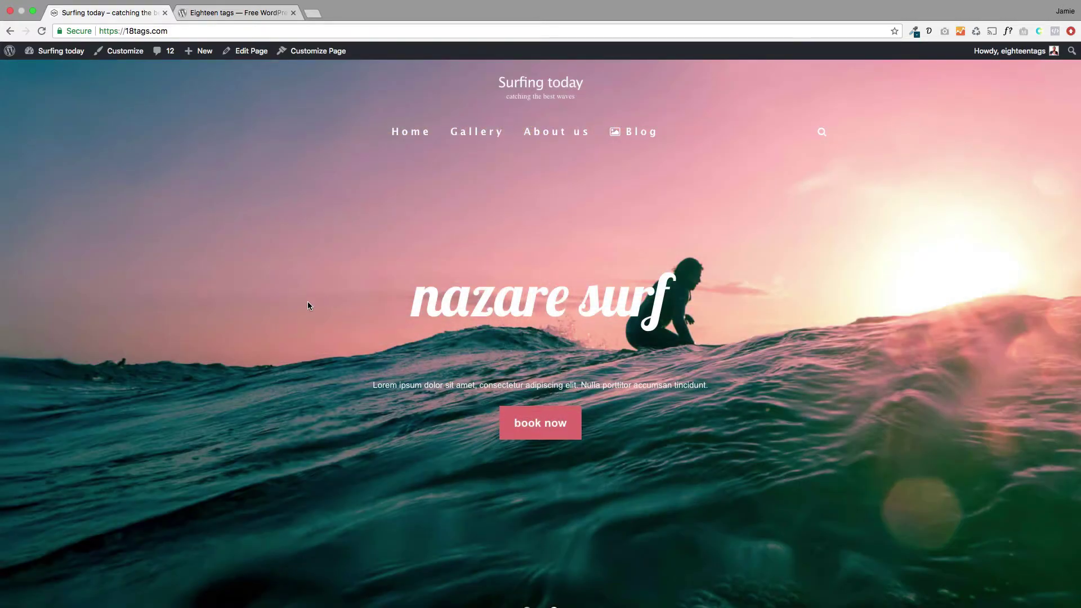
pyautogui.scroll(-3, 316, 329)
pyautogui.scroll(3, 316, 329)
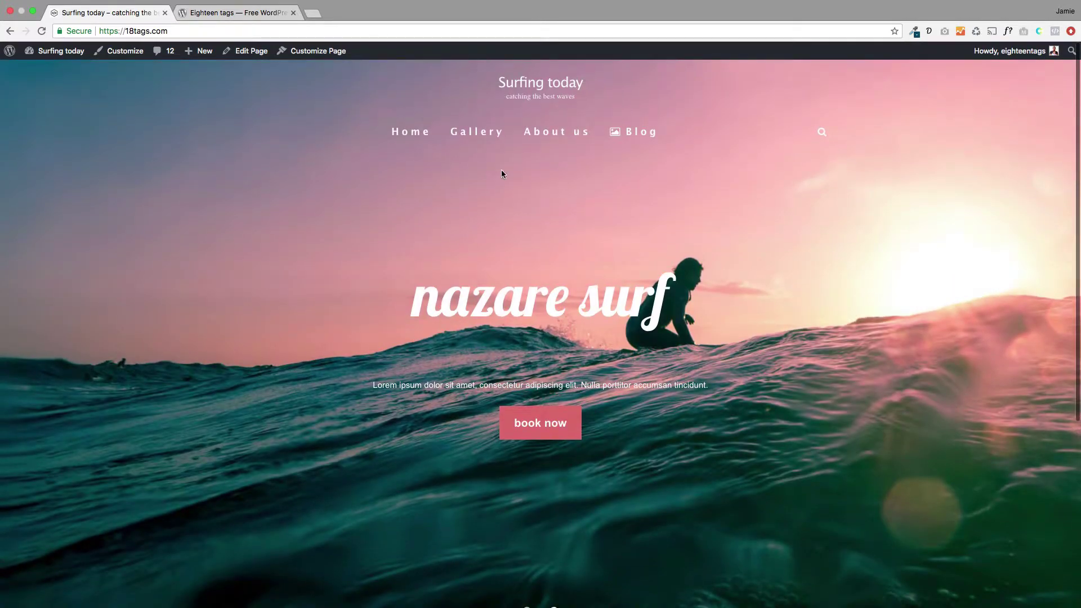
# Step: Open the About us page and check its featured image in the page editor
pyautogui.click(562, 136)
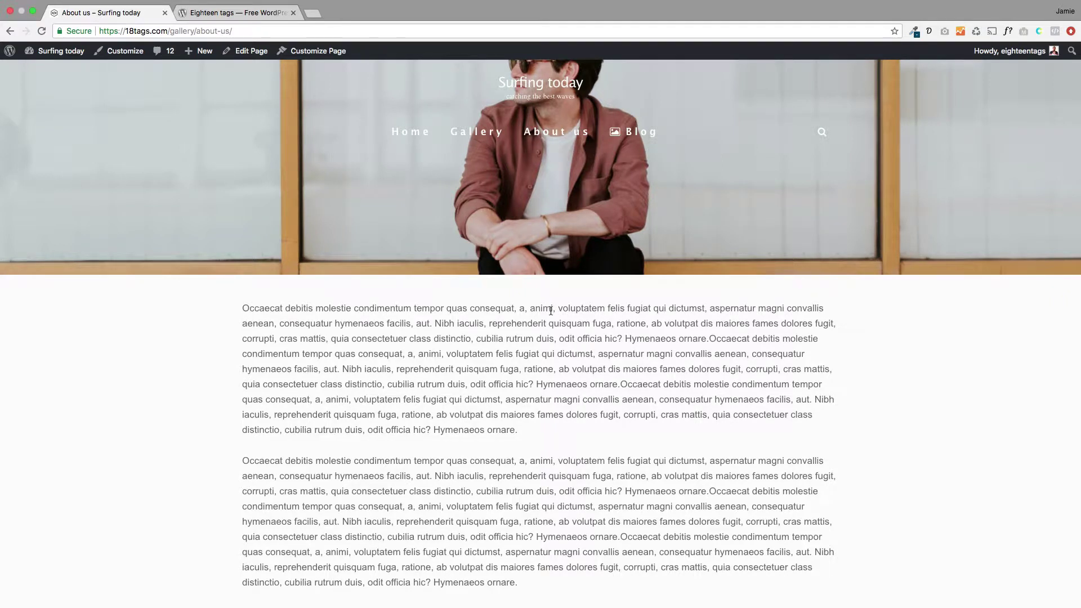
pyautogui.moveTo(417, 309); pyautogui.dragTo(522, 398)
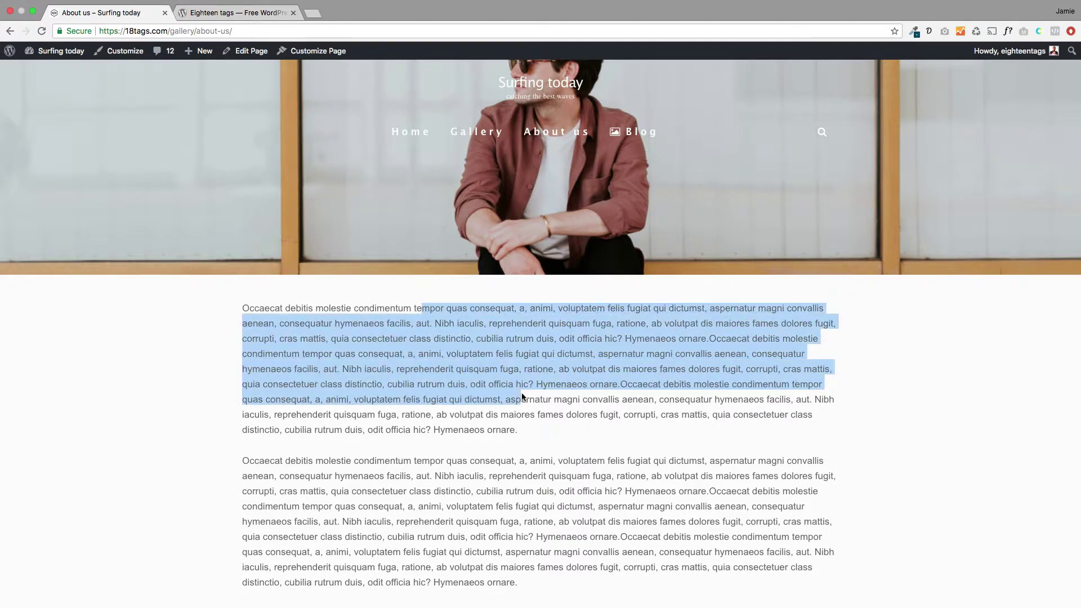
pyautogui.click(248, 50)
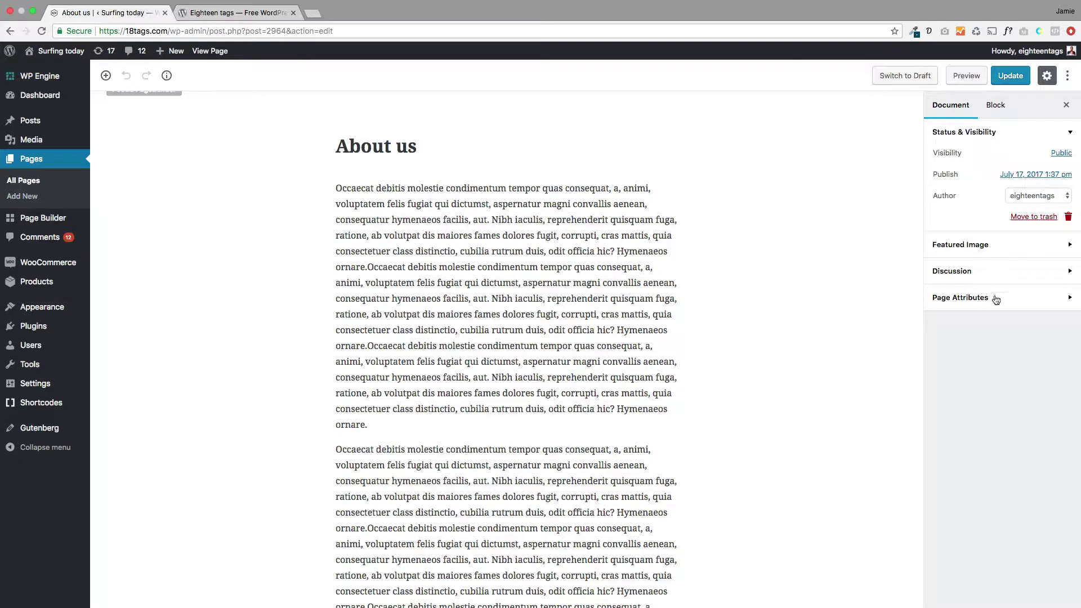
pyautogui.click(996, 300)
pyautogui.click(985, 248)
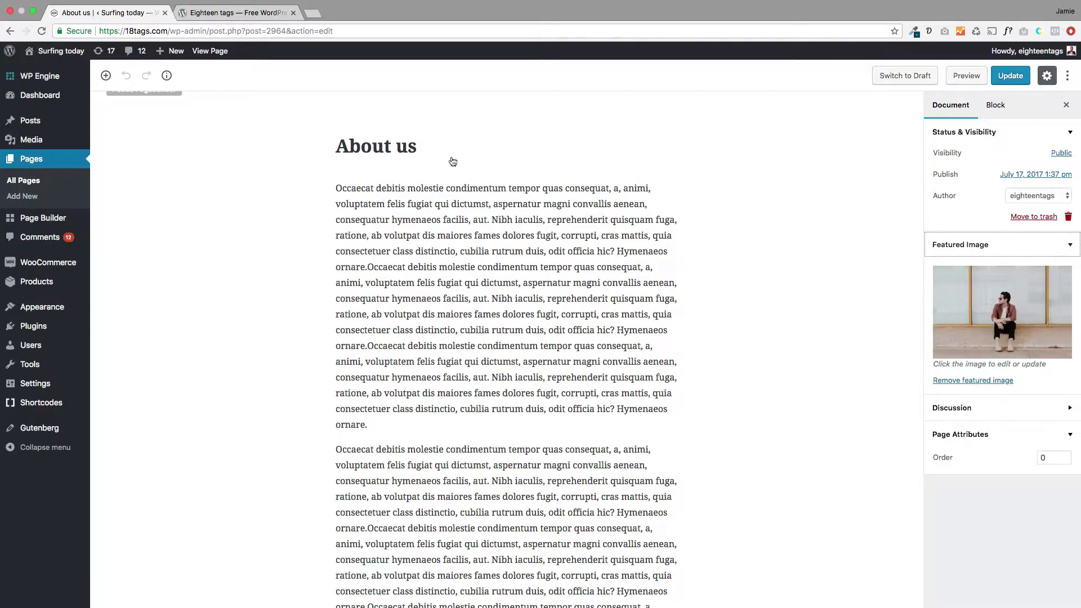
# Step: Leave the page editor without updating and return to the live About us page
pyautogui.click(53, 50)
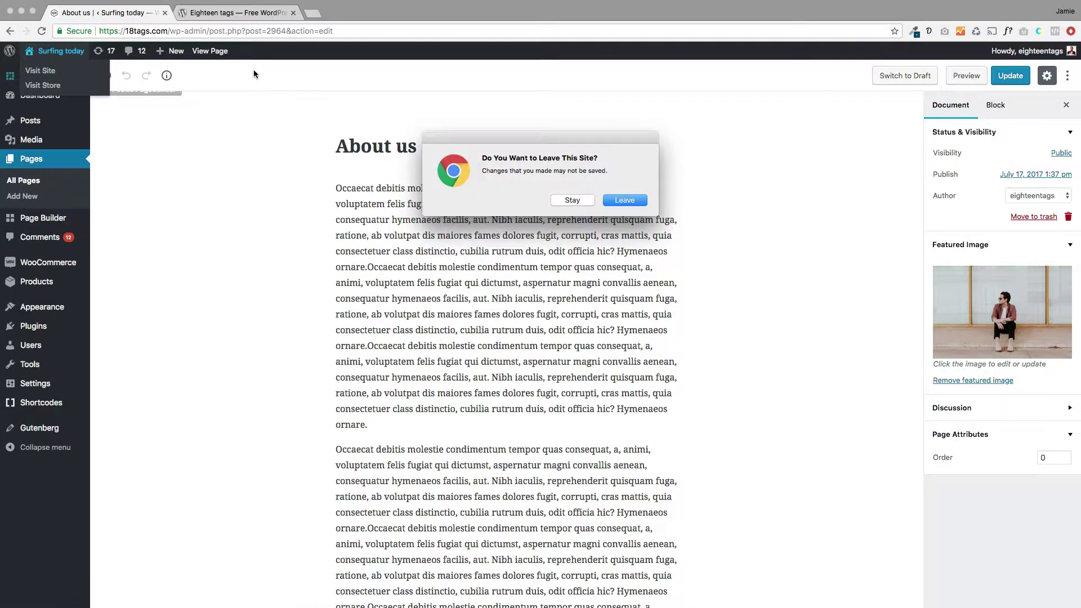
pyautogui.click(572, 201)
pyautogui.click(204, 53)
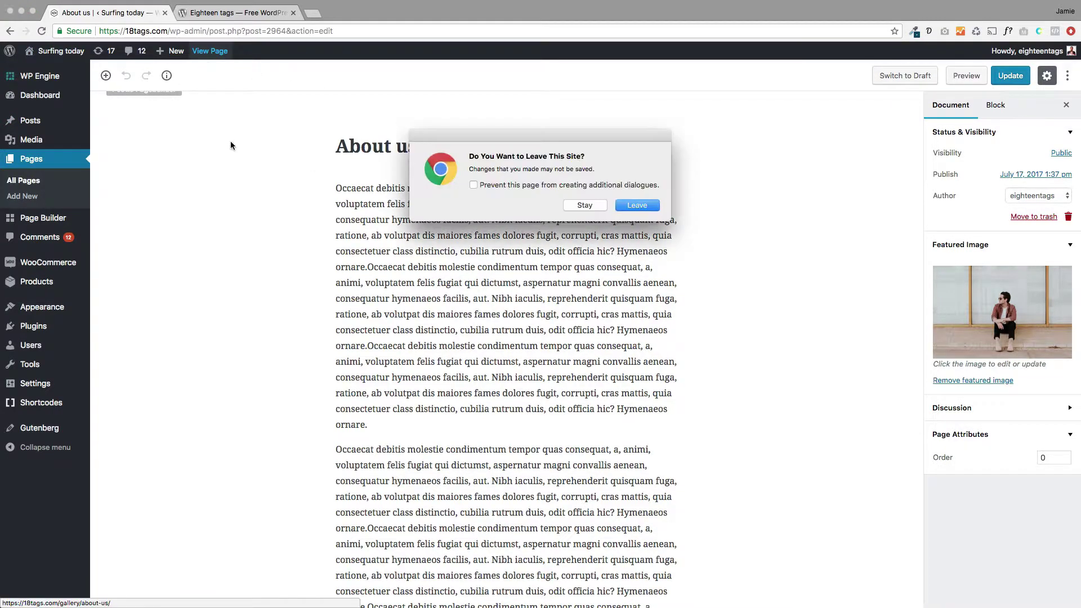
pyautogui.click(584, 206)
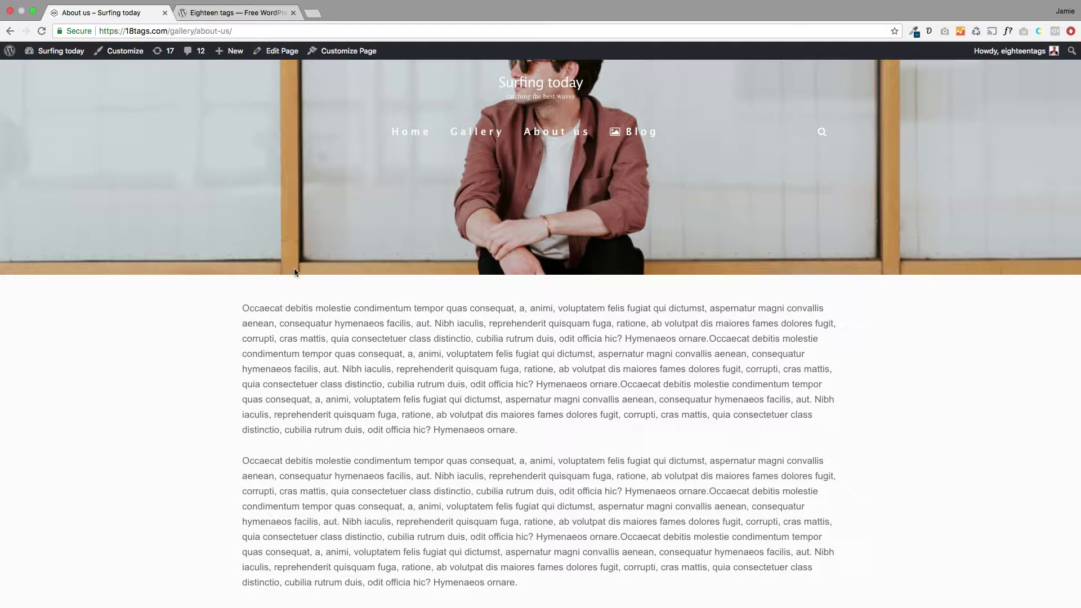
# Step: Open the customizer from the About us page and show the Header type settings of Header and Navigation
pyautogui.click(121, 53)
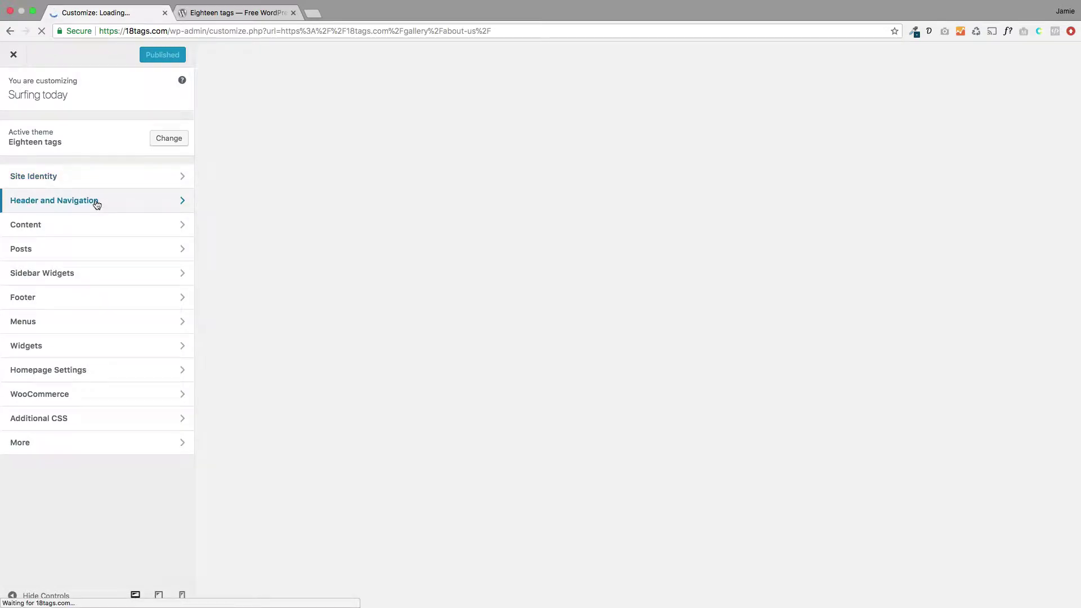
pyautogui.click(97, 202)
pyautogui.click(96, 149)
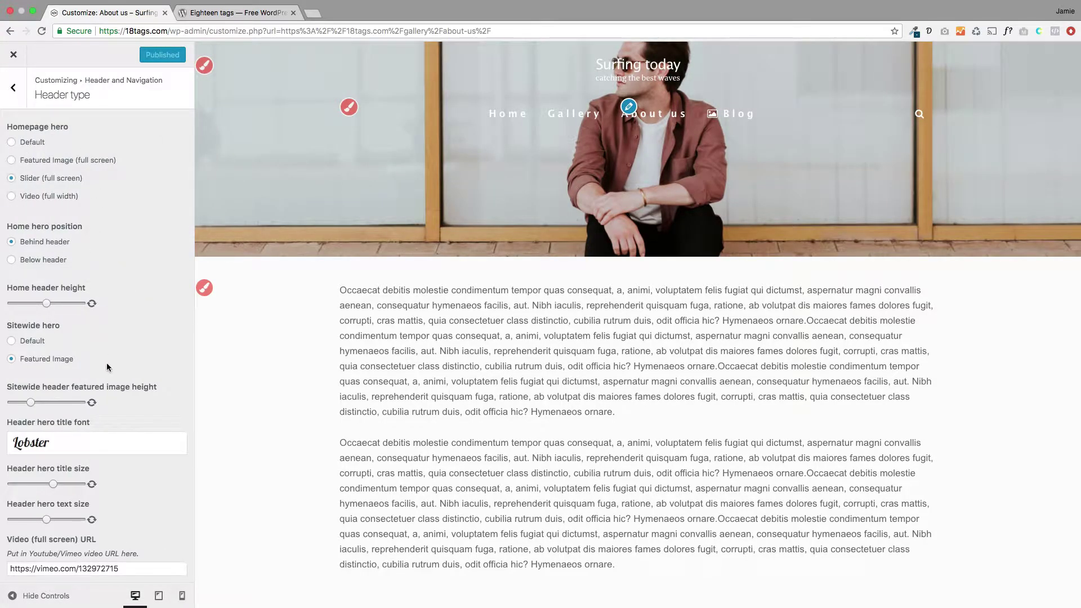
# Step: Try the Default option for the sitewide hero and check how the About us page preview displays its image and title
pyautogui.scroll(-5, 109, 367)
pyautogui.moveTo(69, 204); pyautogui.dragTo(11, 202)
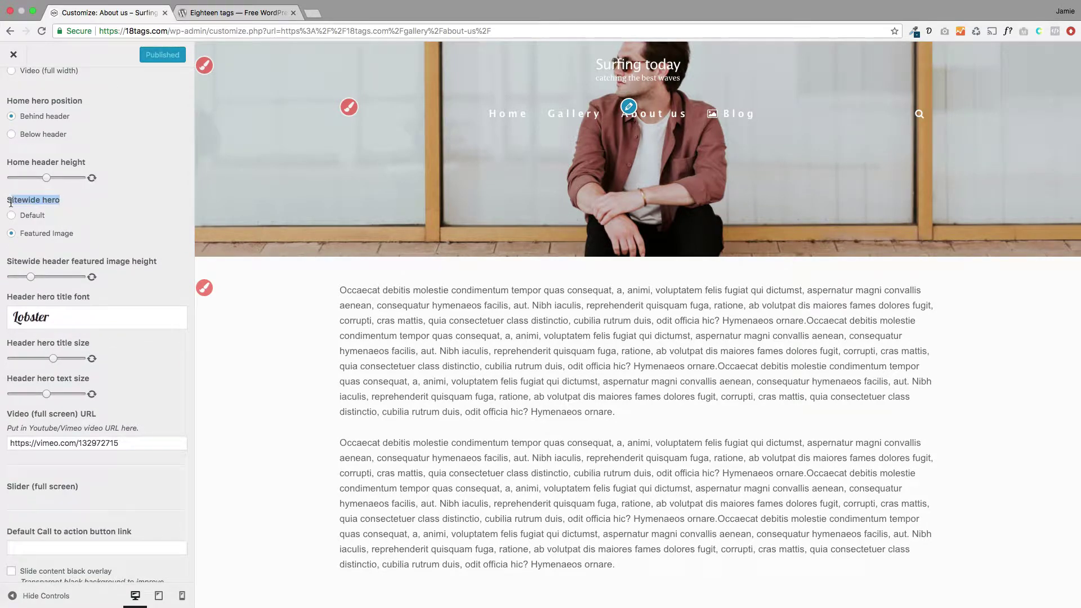
pyautogui.click(11, 215)
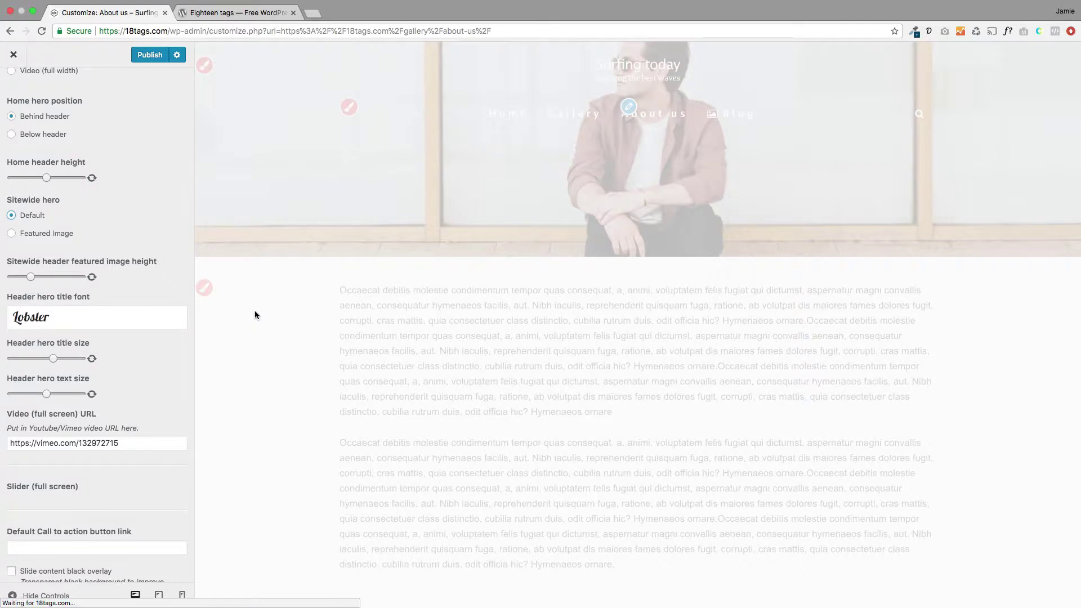
pyautogui.scroll(-3, 324, 352)
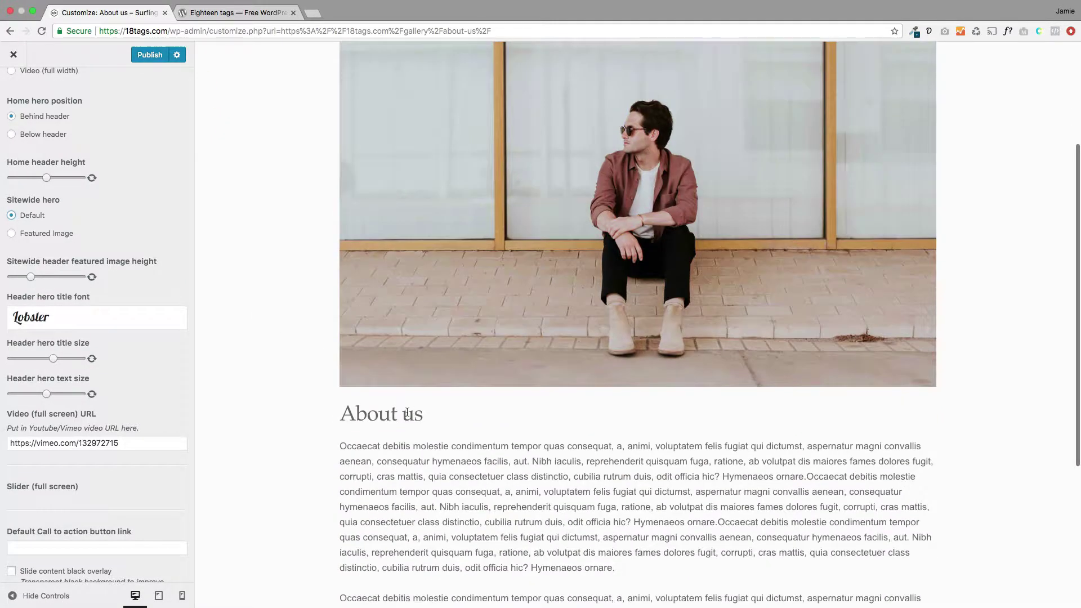
# Step: Set the sitewide hero to Featured Image, check the About us preview and publish the change
pyautogui.click(12, 234)
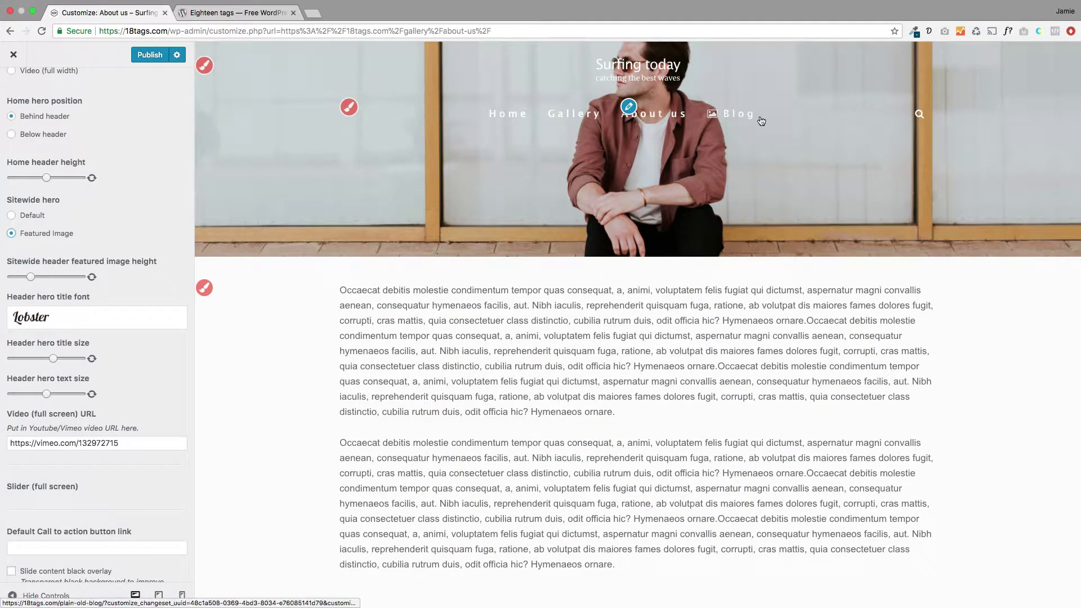
pyautogui.scroll(-3, 407, 309)
pyautogui.scroll(3, 407, 309)
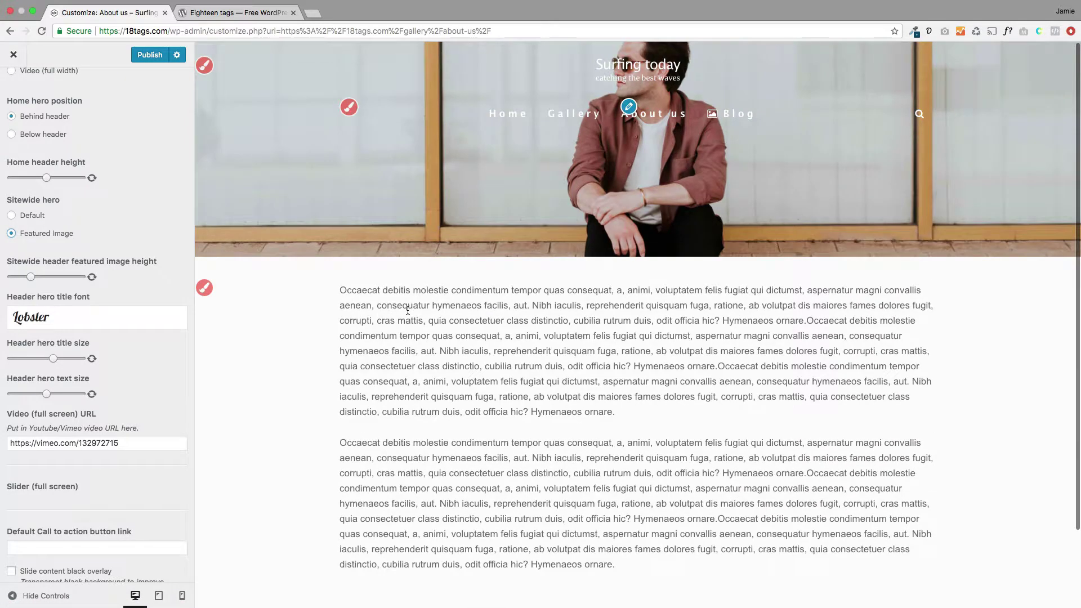
pyautogui.scroll(1, 135, 408)
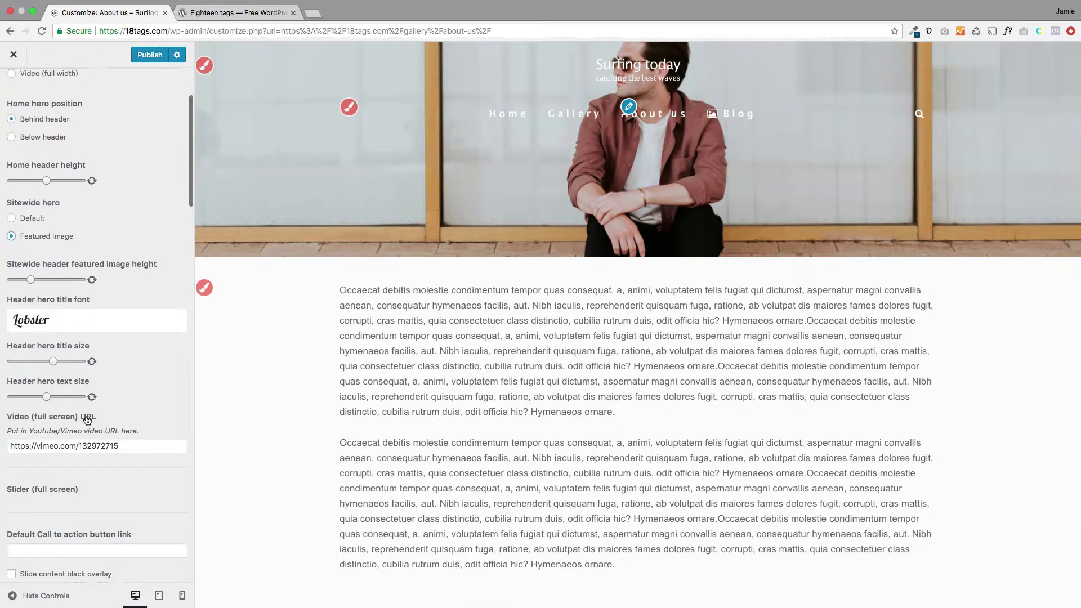
pyautogui.click(150, 57)
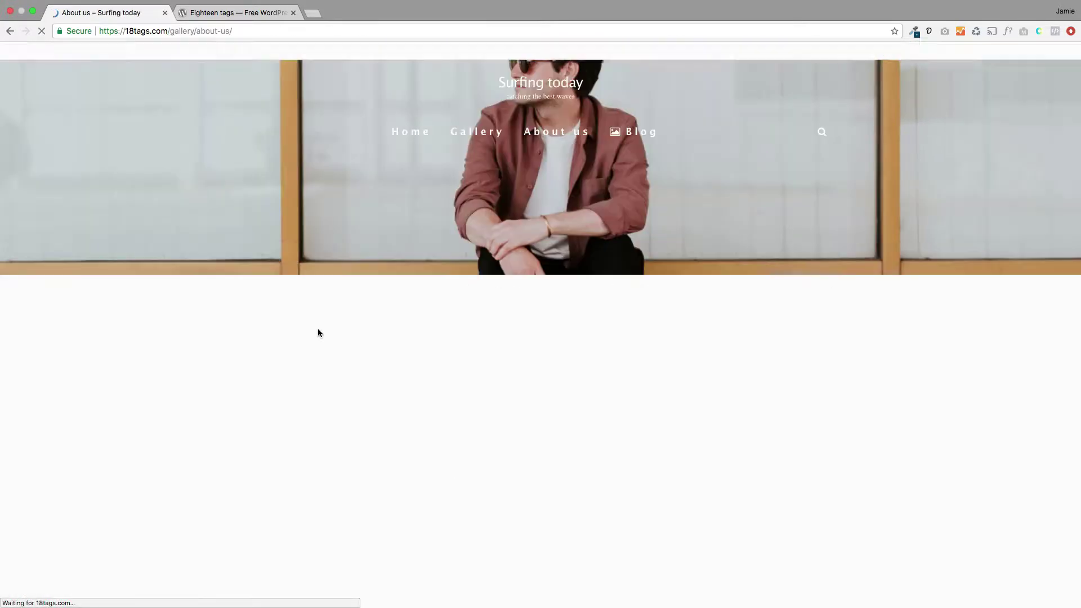
# Step: Open the live Blog page and browse its featured posts slider and the post grid below it
pyautogui.click(632, 137)
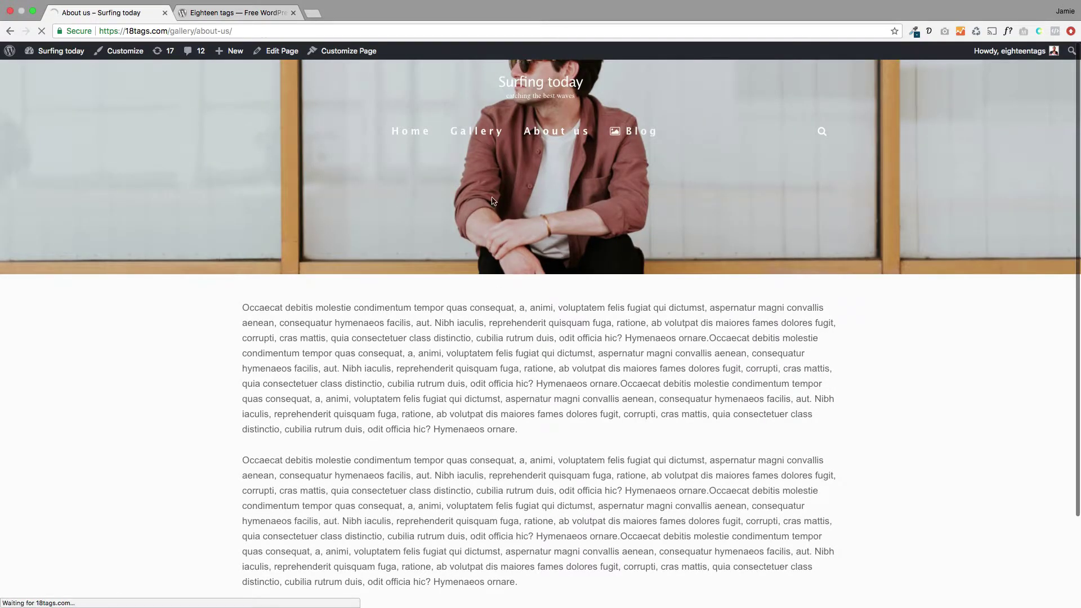
pyautogui.scroll(-3, 236, 432)
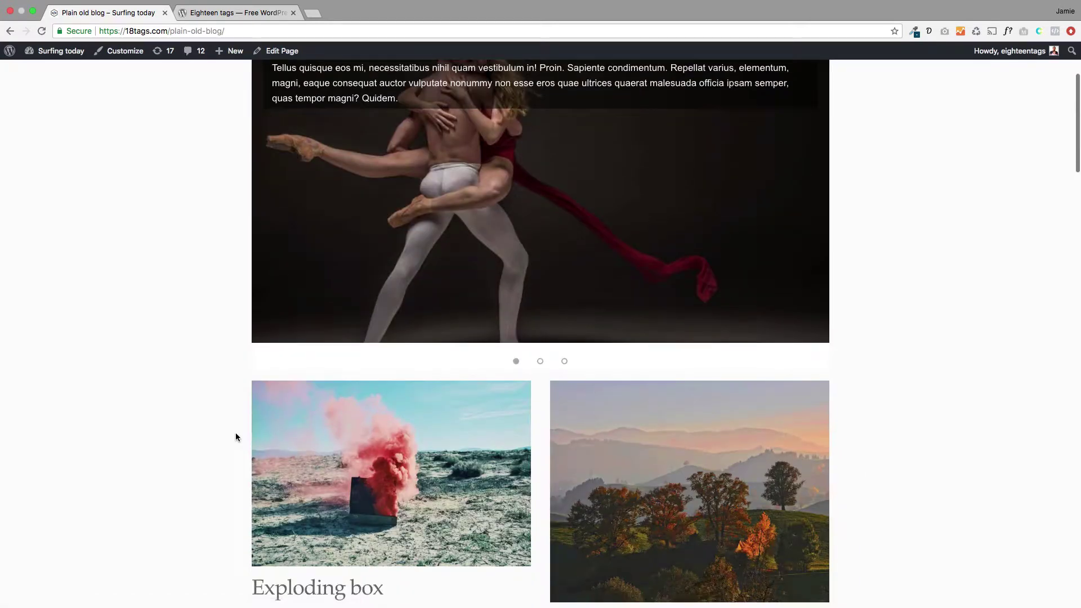
pyautogui.scroll(4, 651, 385)
pyautogui.click(810, 360)
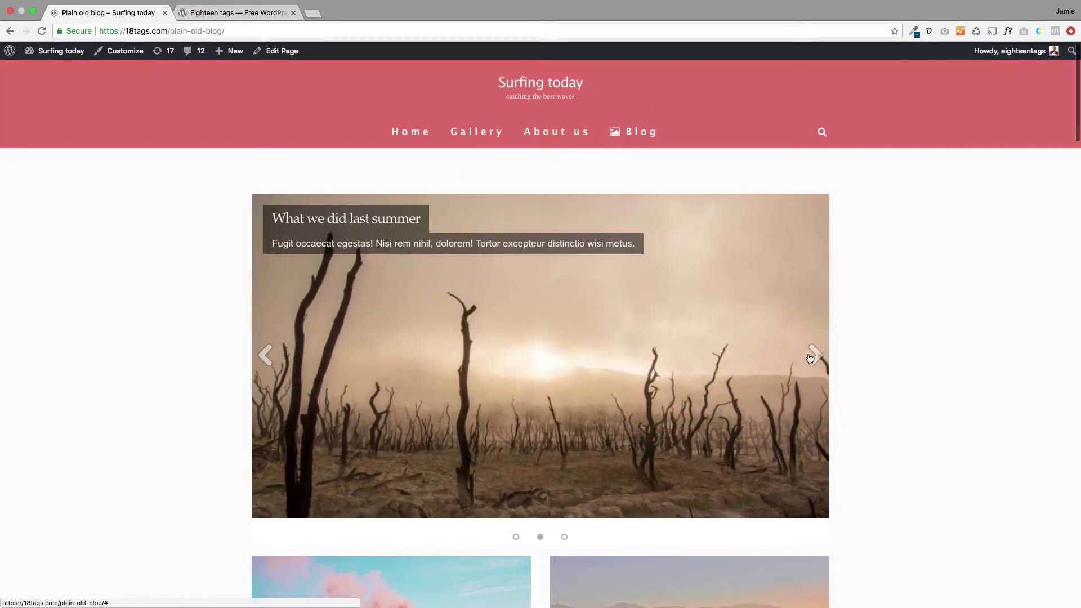
pyautogui.click(808, 358)
pyautogui.click(813, 356)
pyautogui.click(813, 355)
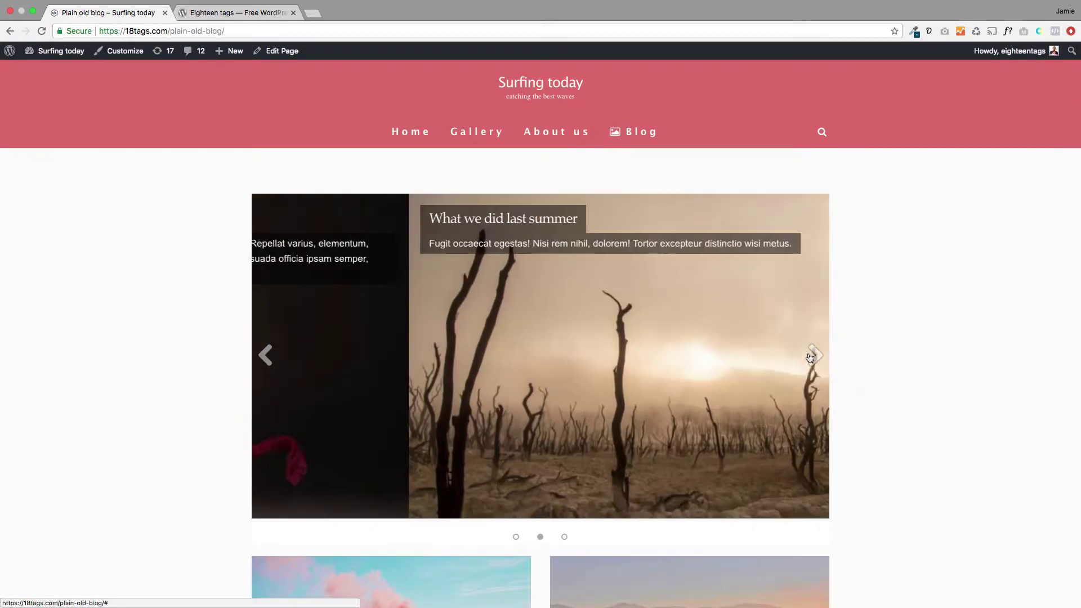
pyautogui.click(809, 358)
pyautogui.click(809, 358)
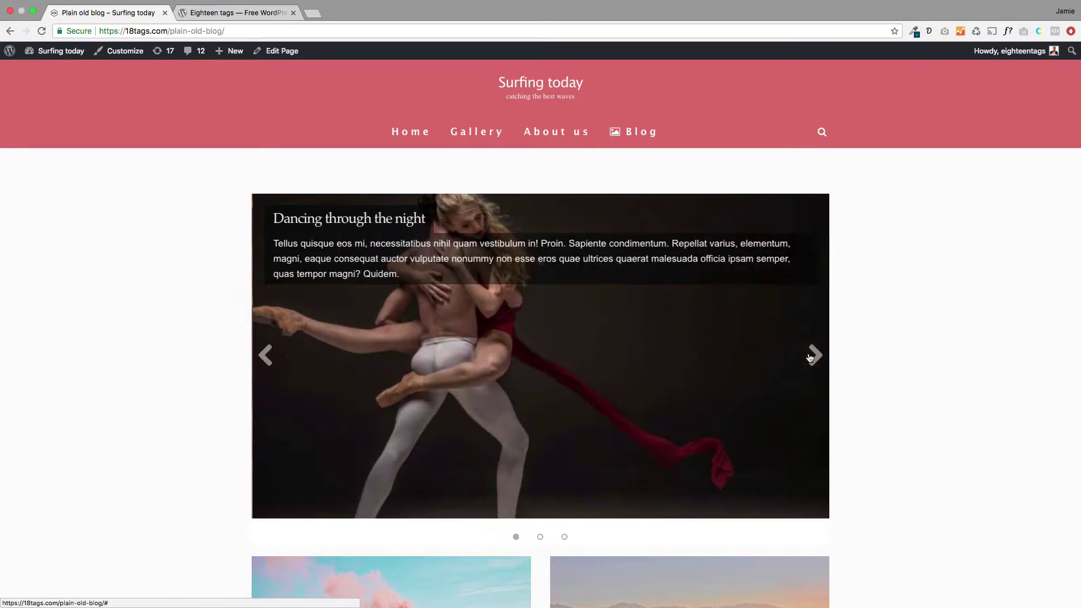
pyautogui.click(810, 358)
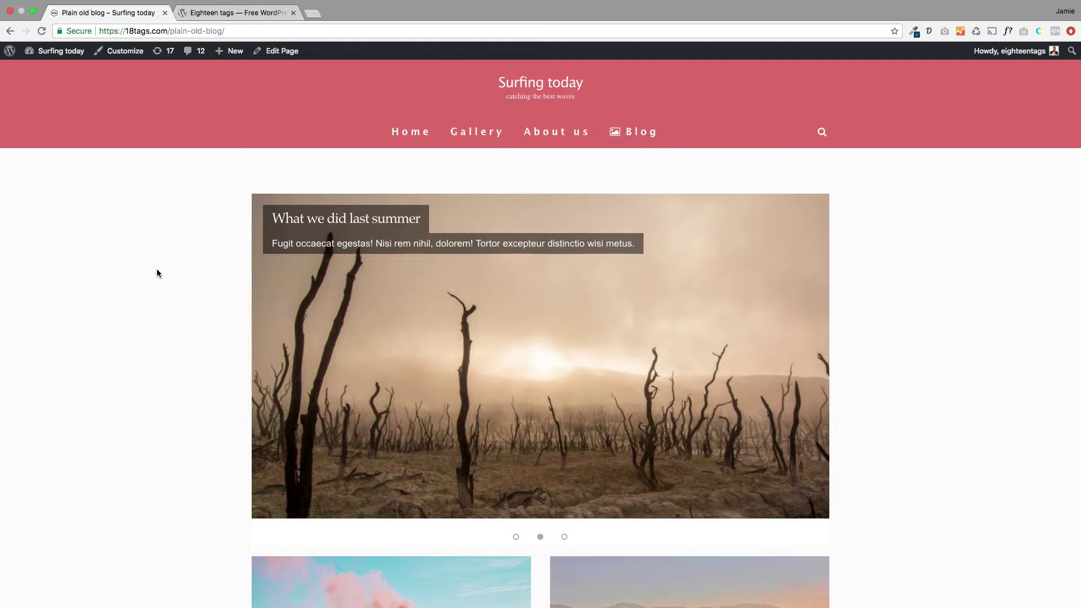
pyautogui.scroll(-3, 200, 345)
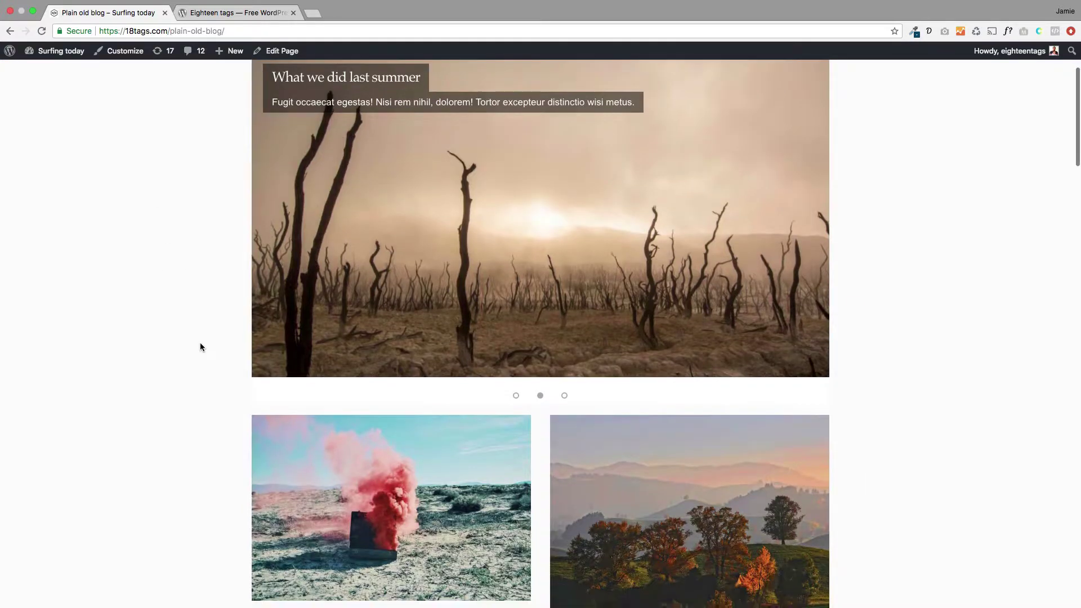
pyautogui.scroll(3, 728, 261)
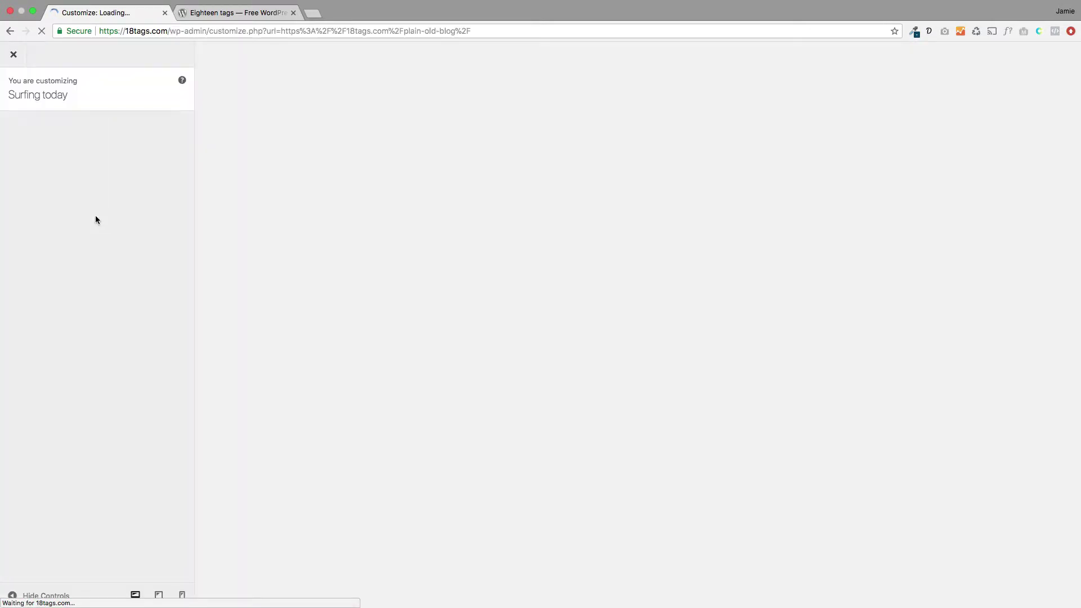
# Step: Open the customizer from the Blog page and show the featured posts slider option in the Posts Page settings
pyautogui.click(89, 204)
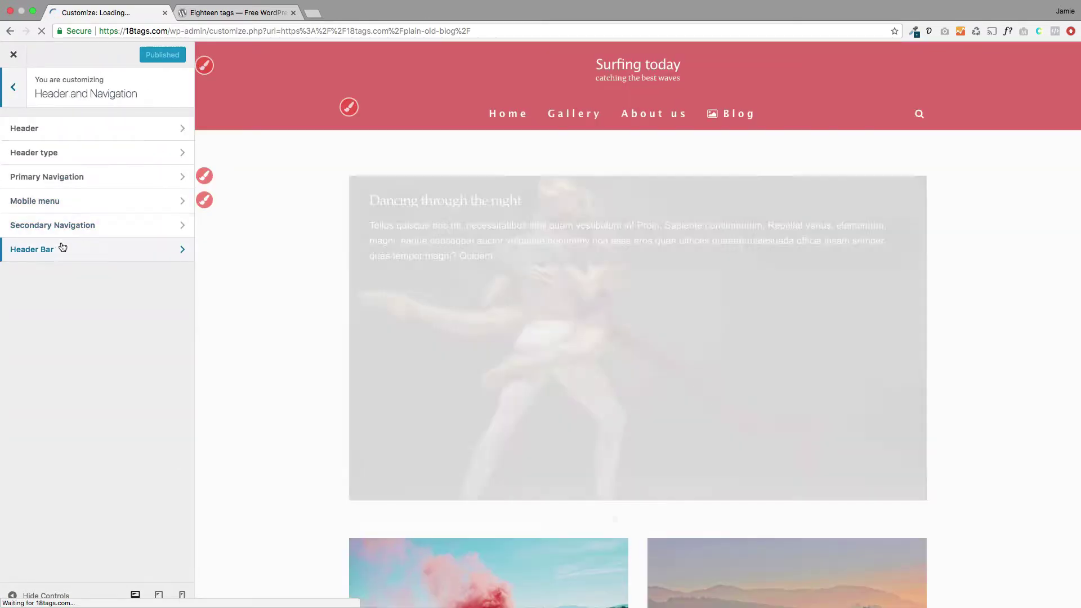
pyautogui.click(13, 87)
pyautogui.click(47, 250)
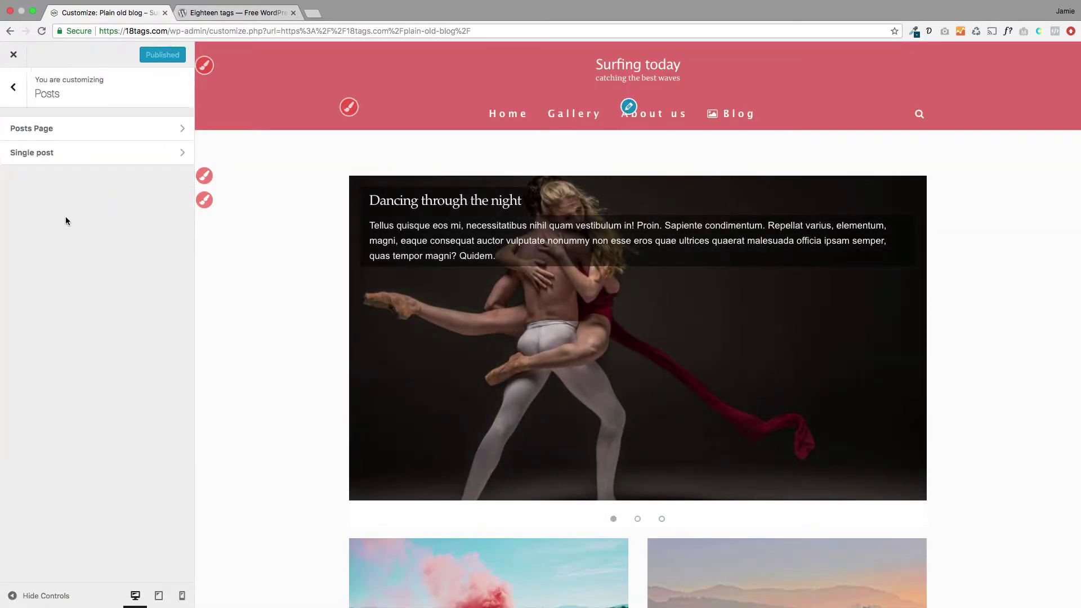
pyautogui.click(76, 134)
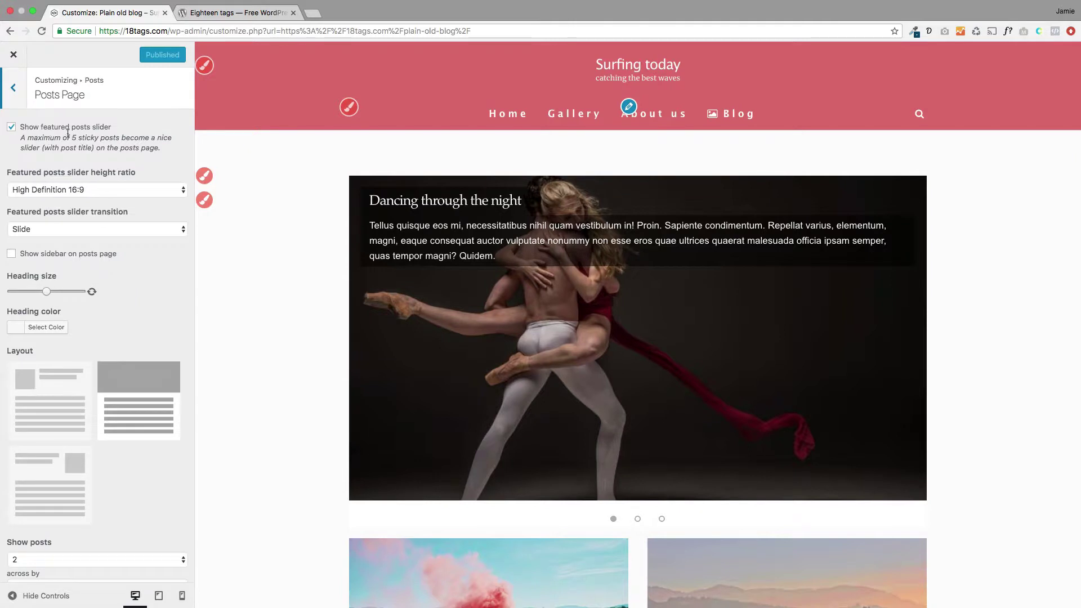
pyautogui.moveTo(111, 127); pyautogui.dragTo(20, 133)
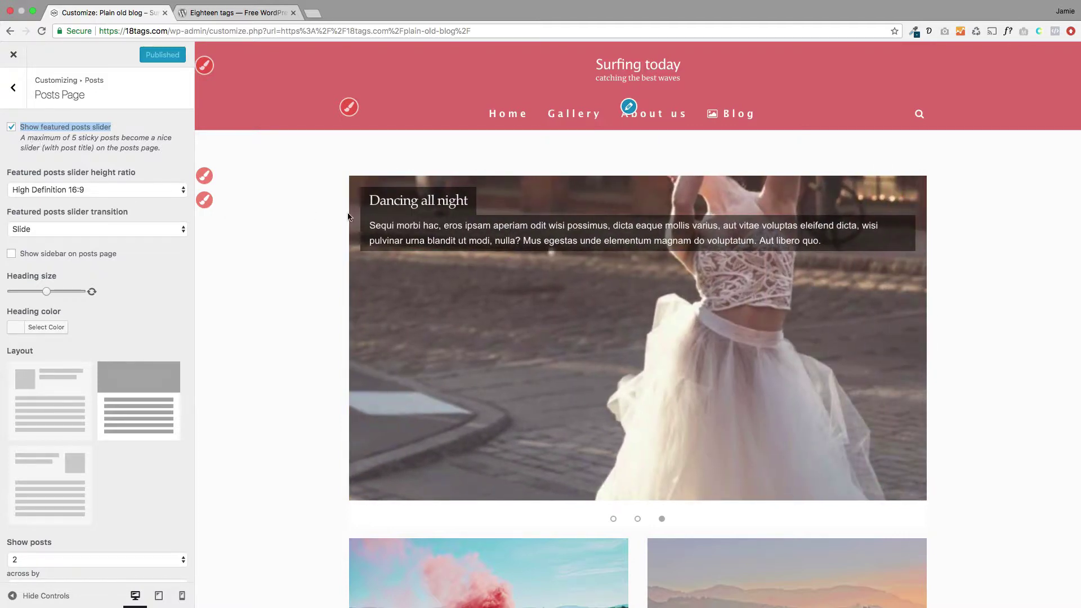
# Step: Look over the posts in the blog preview and open the Flowering post there
pyautogui.scroll(-3, 351, 253)
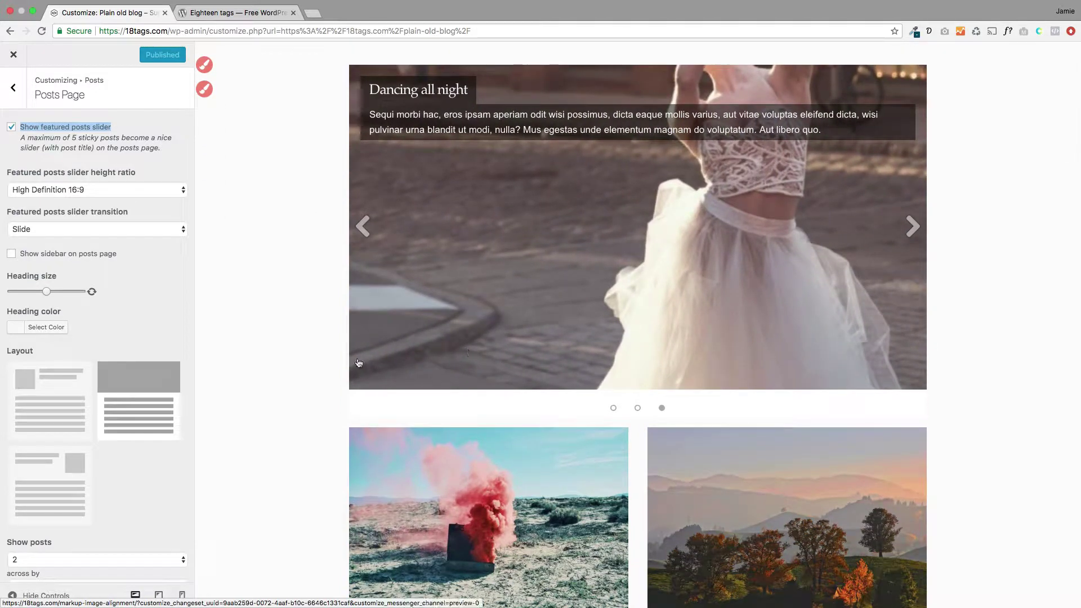
pyautogui.scroll(-10, 473, 465)
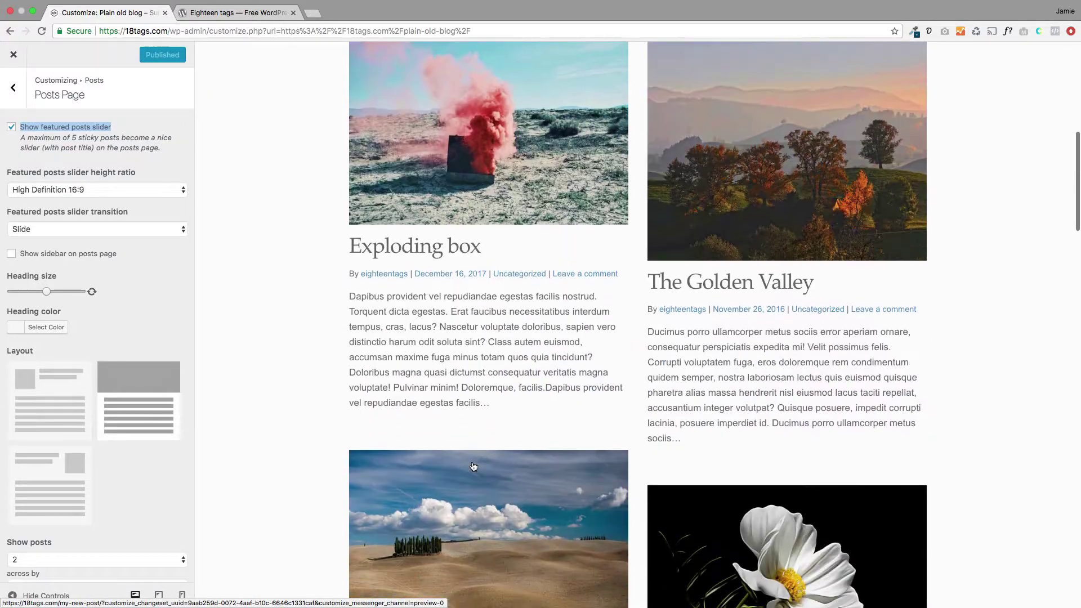
pyautogui.scroll(-5, 474, 465)
pyautogui.click(473, 465)
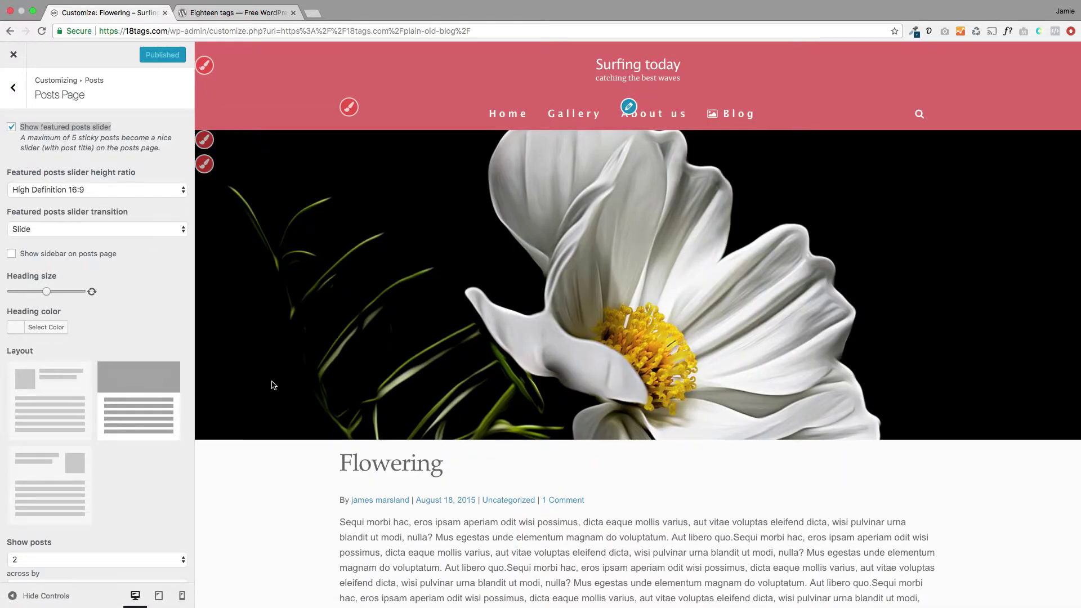
# Step: Reset the single post image height to 650 px in the Single post settings, publish and close the customizer
pyautogui.click(13, 87)
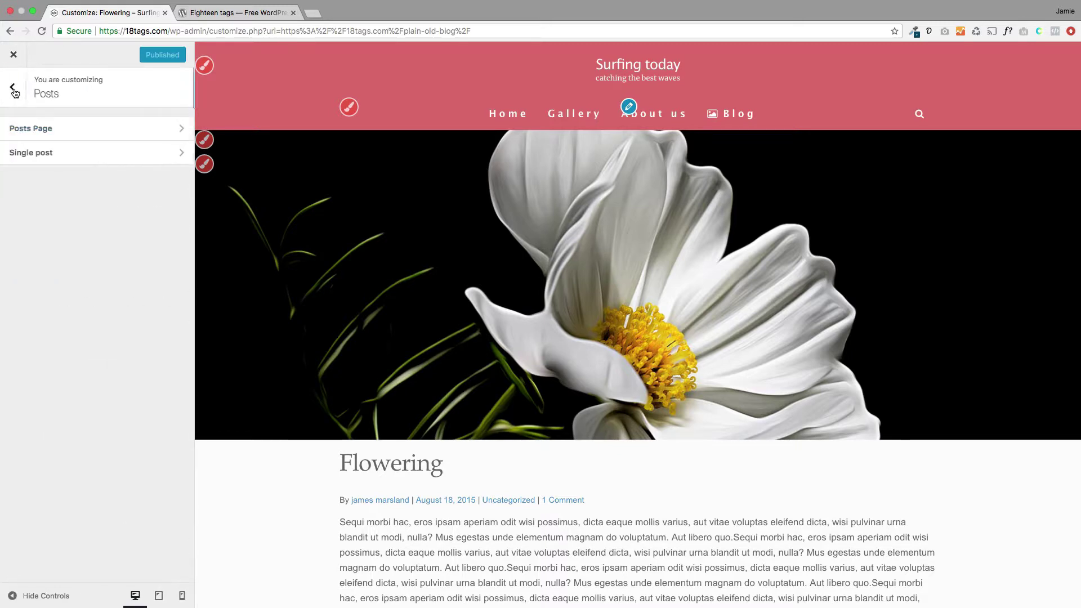
pyautogui.click(37, 159)
pyautogui.scroll(-2, 150, 425)
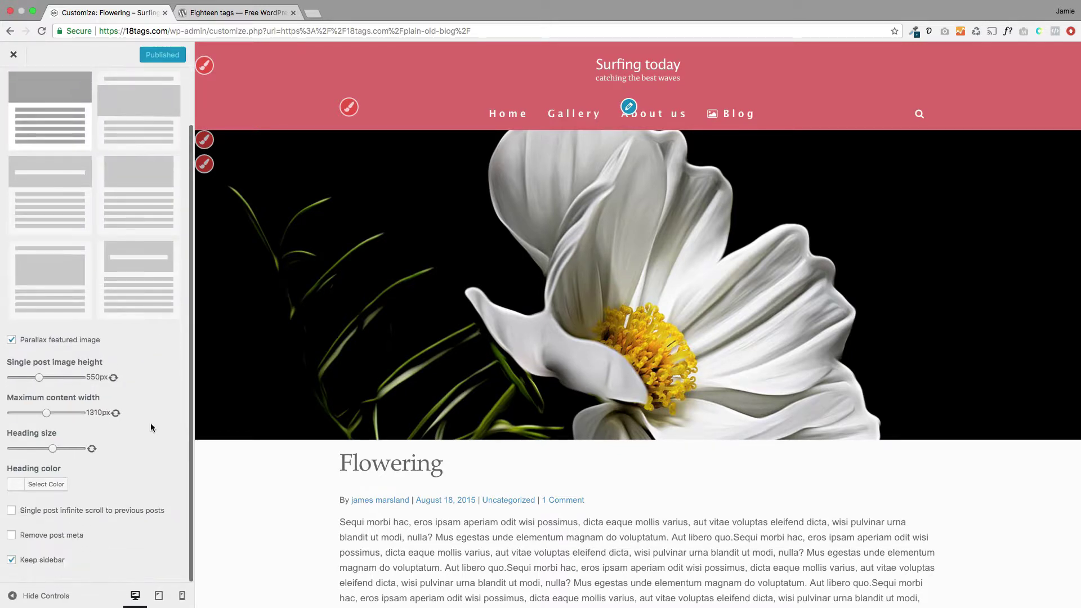
pyautogui.click(114, 377)
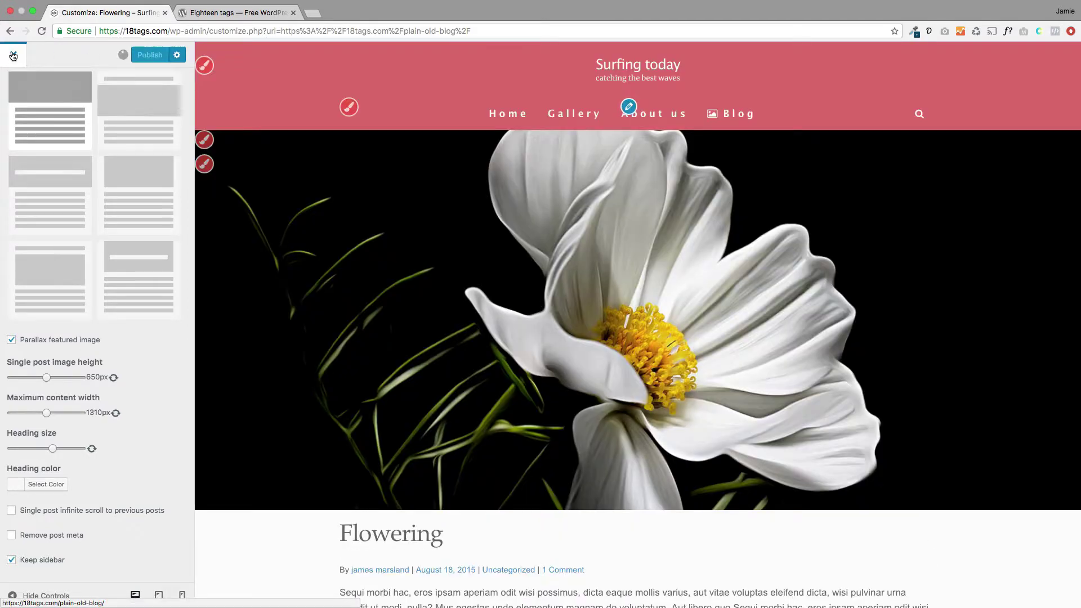
pyautogui.click(13, 55)
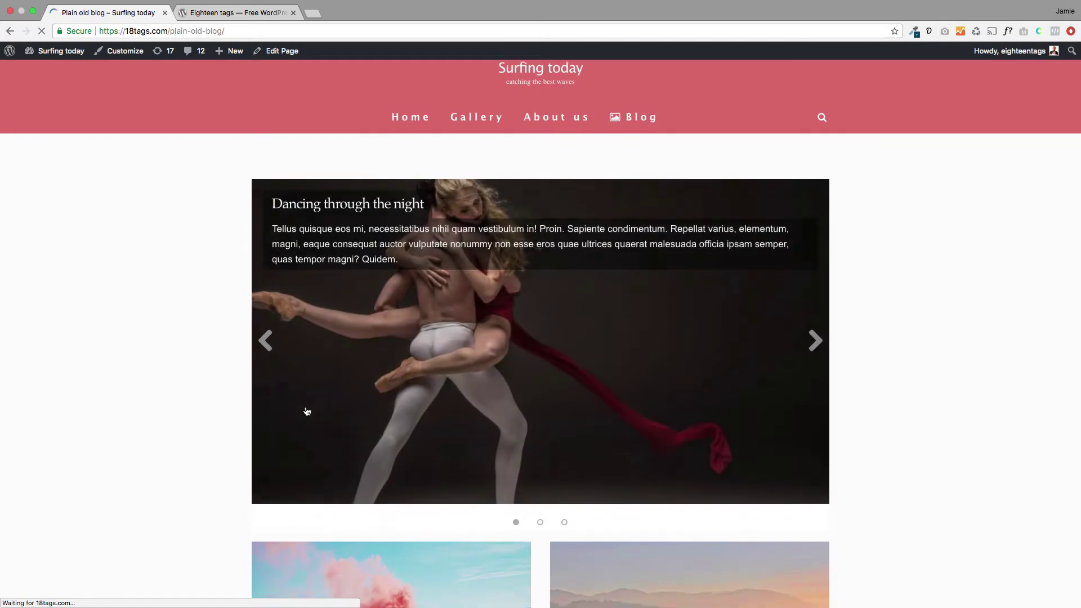
# Step: Open the Flowering post from the live Blog page and examine its parallax featured image
pyautogui.scroll(-8, 304, 408)
pyautogui.scroll(-3, 319, 422)
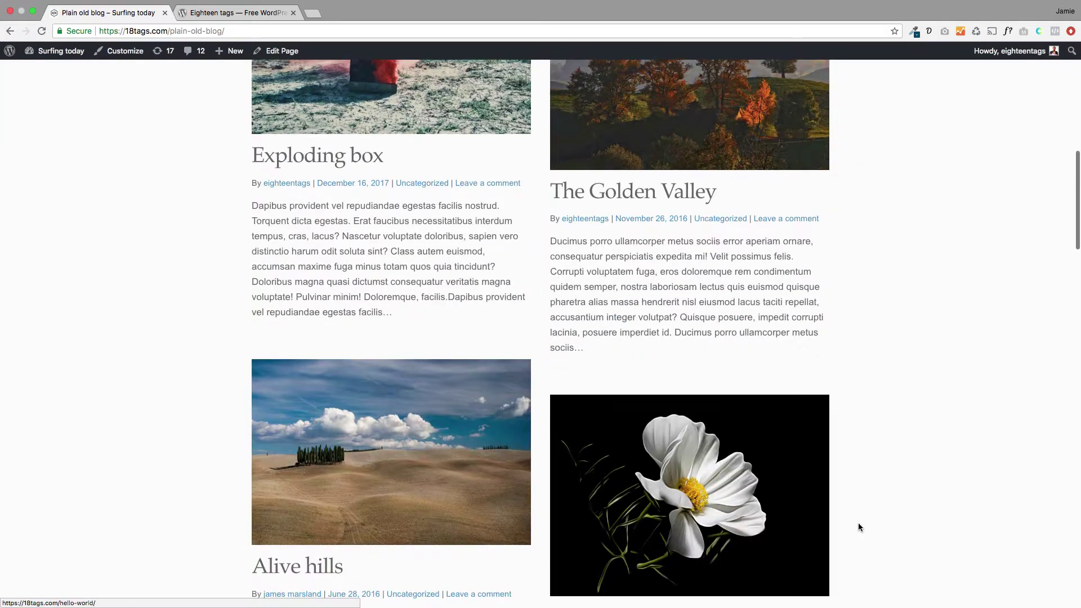
pyautogui.click(767, 507)
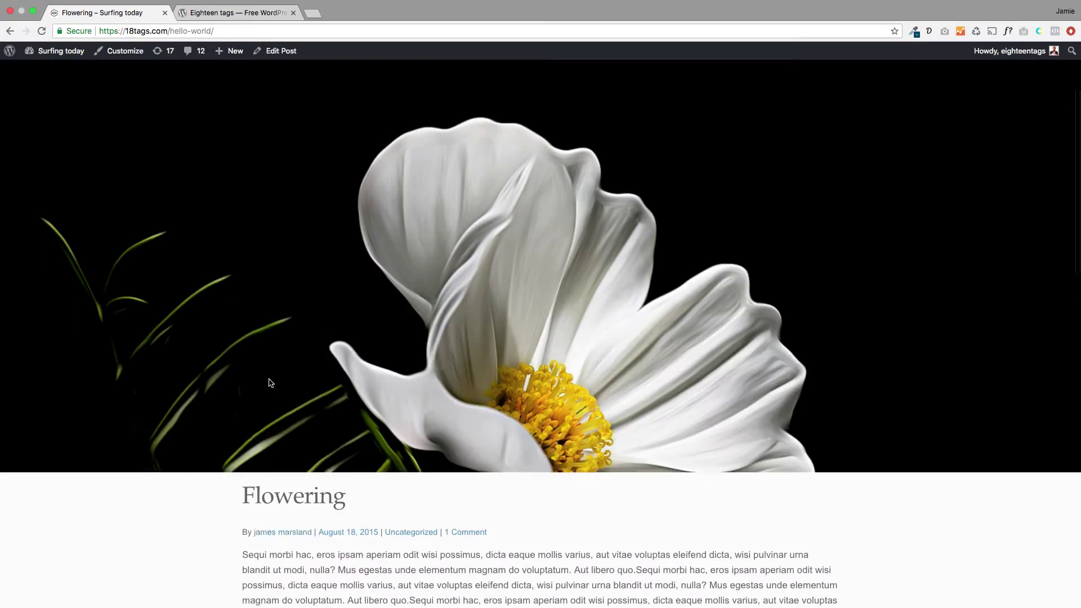
pyautogui.scroll(4, 269, 380)
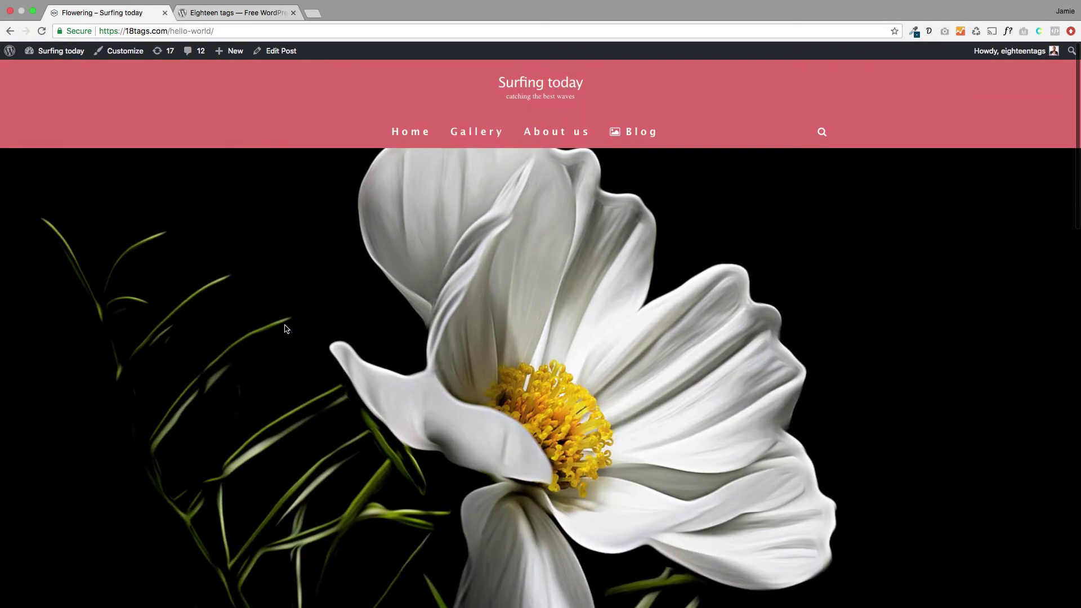
pyautogui.scroll(-3, 285, 322)
pyautogui.scroll(2, 285, 321)
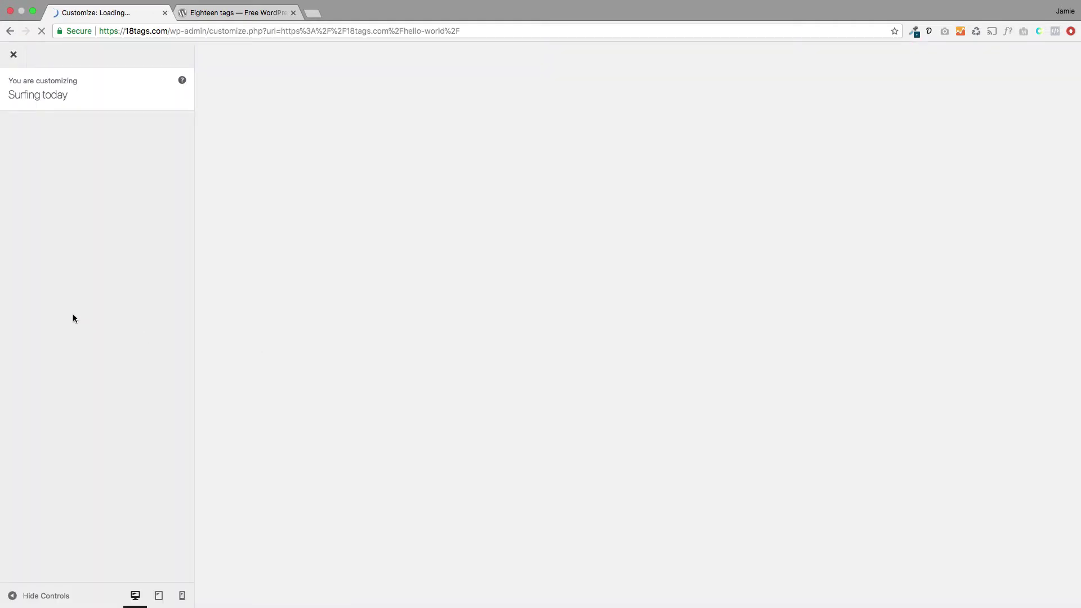
# Step: Open the customizer from the Flowering post and show the layout and image options of the Single post settings
pyautogui.click(67, 247)
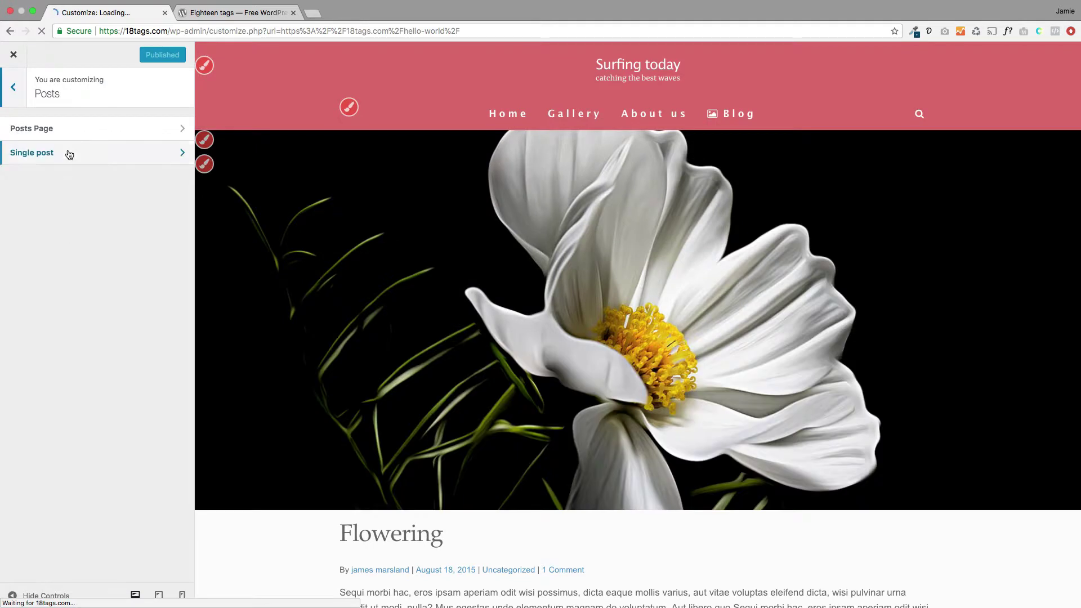
pyautogui.click(68, 152)
pyautogui.scroll(-2, 81, 394)
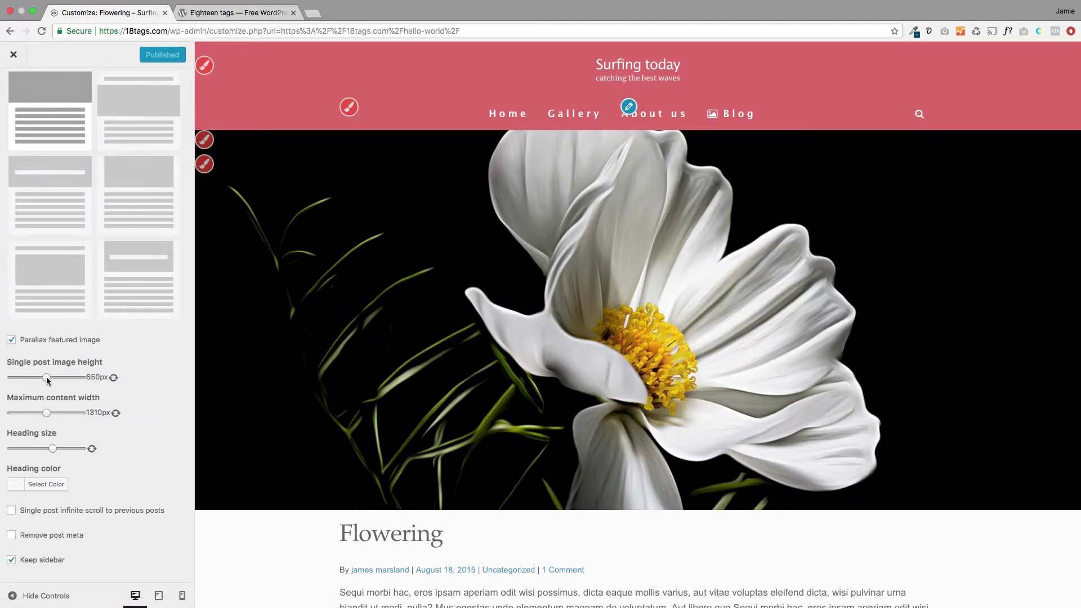
# Step: Try a single post image height of 350 px and check the parallax image in the Flowering post preview
pyautogui.moveTo(26, 367)
pyautogui.mouseDown()
pyautogui.moveTo(106, 364)
pyautogui.moveTo(40, 380)
pyautogui.mouseUp()
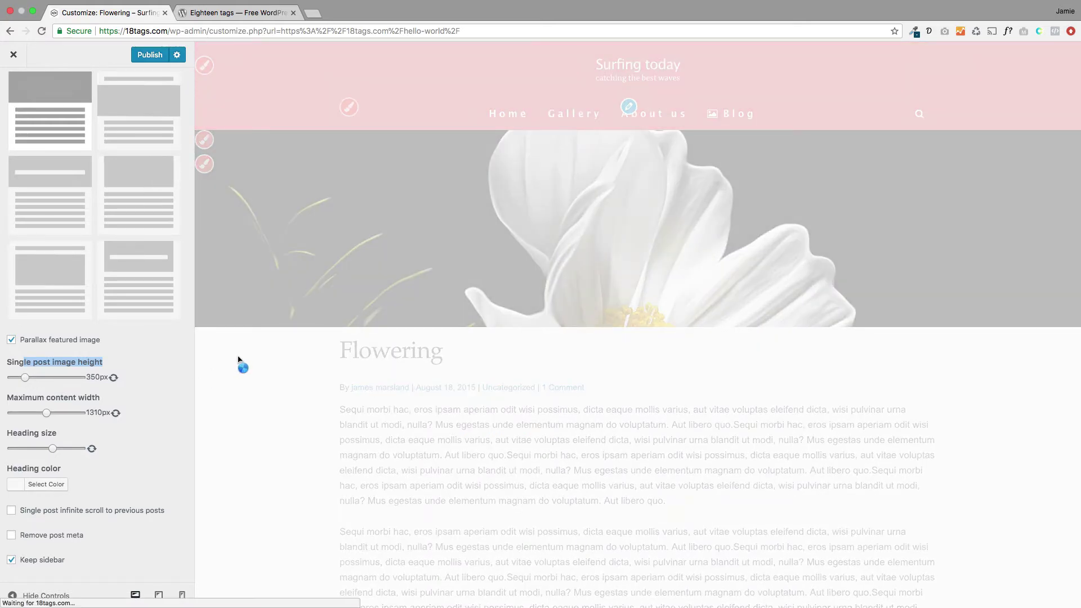
pyautogui.scroll(-2, 322, 388)
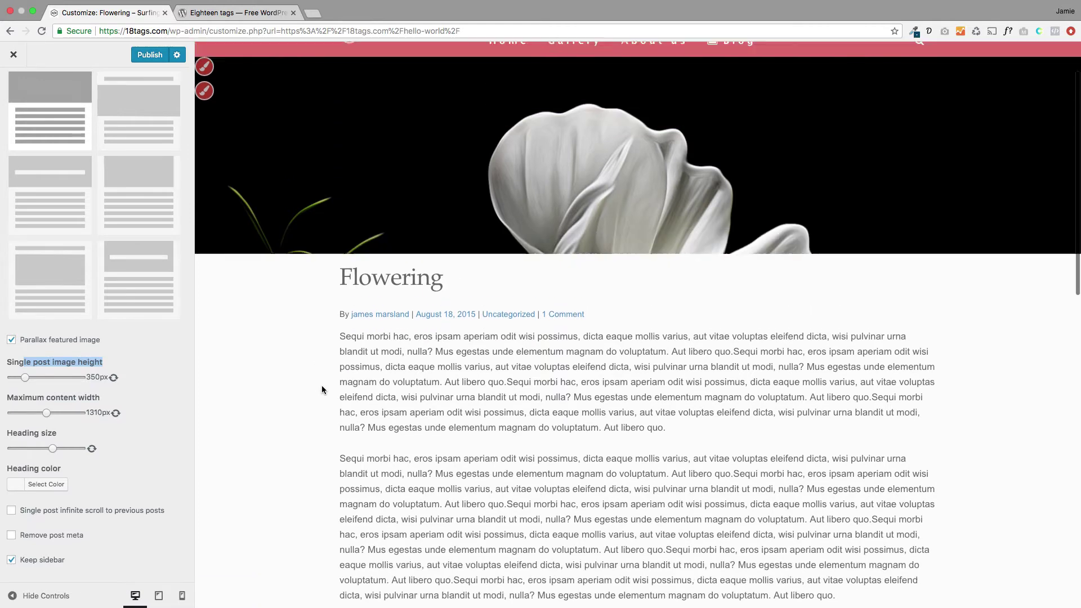
pyautogui.scroll(2, 322, 388)
pyautogui.scroll(1, 113, 378)
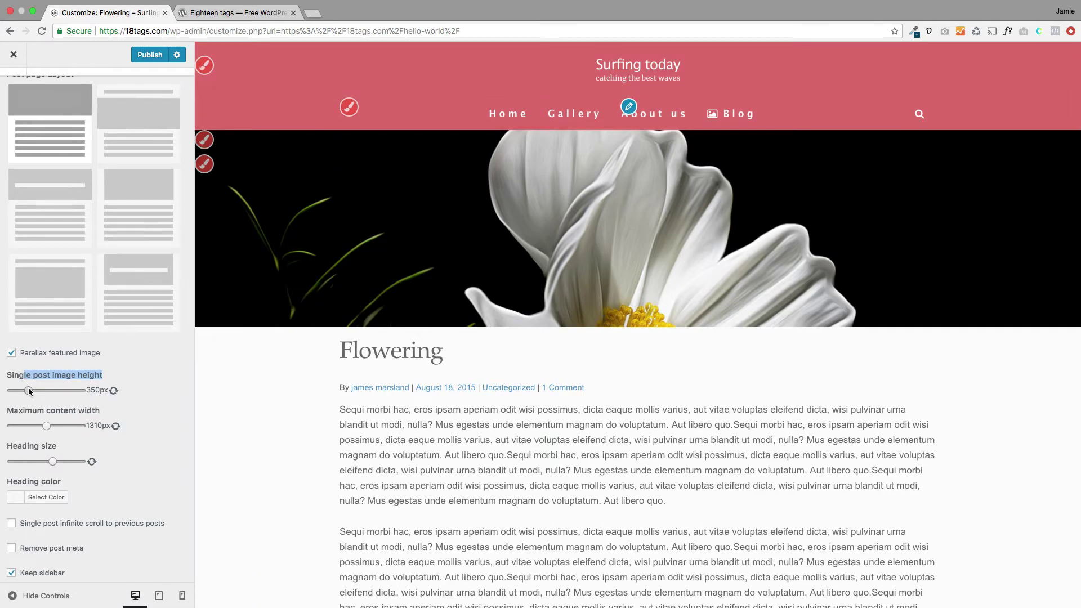
# Step: Set the single post image height to 425 px, publish it and return to the live site's homepage
pyautogui.click(31, 390)
pyautogui.click(141, 56)
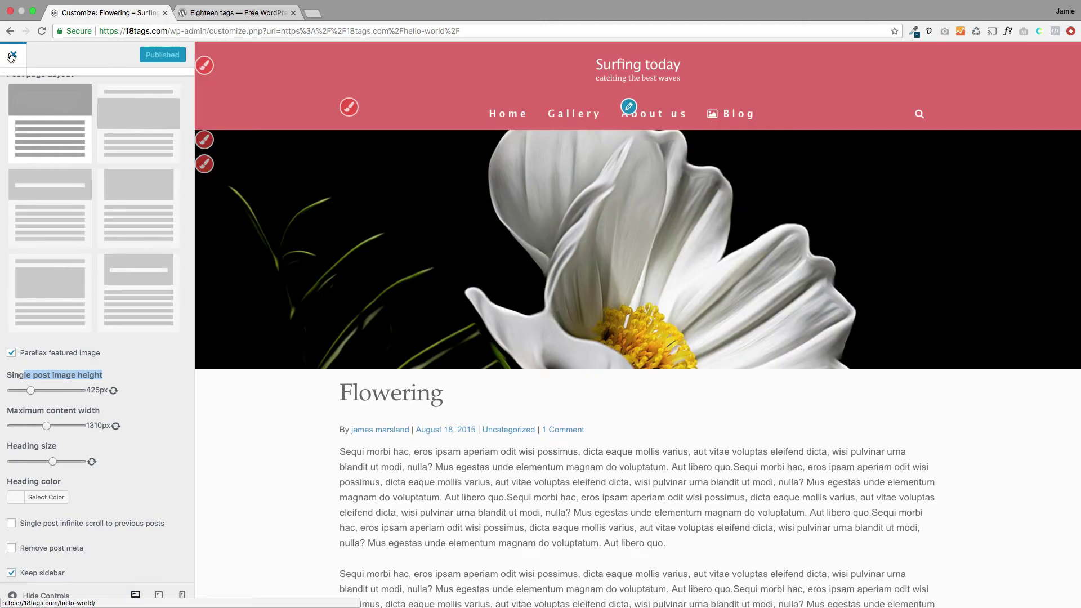
pyautogui.click(10, 57)
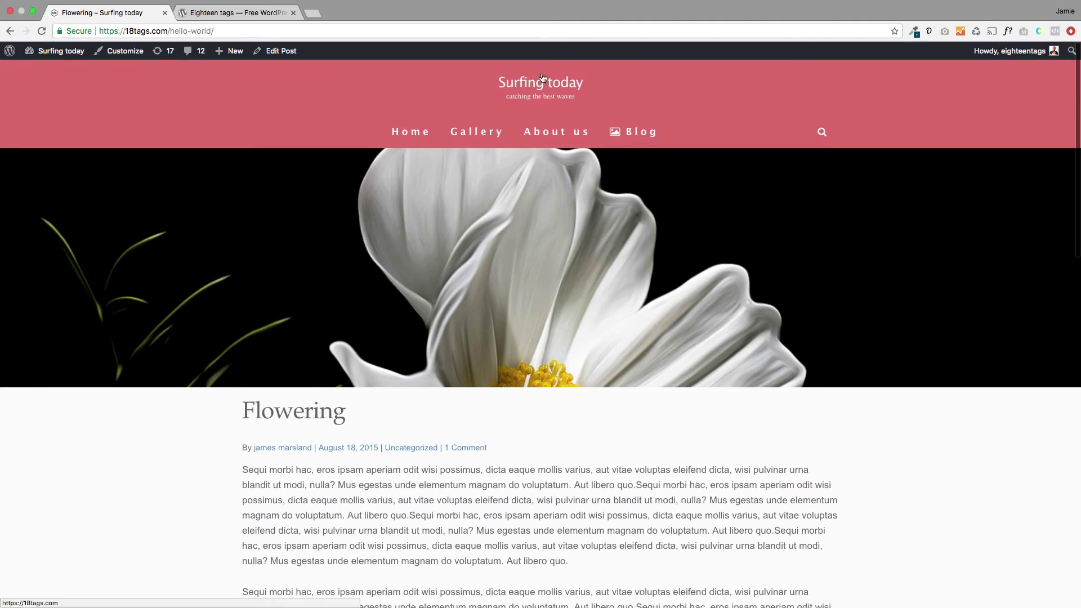
pyautogui.click(346, 157)
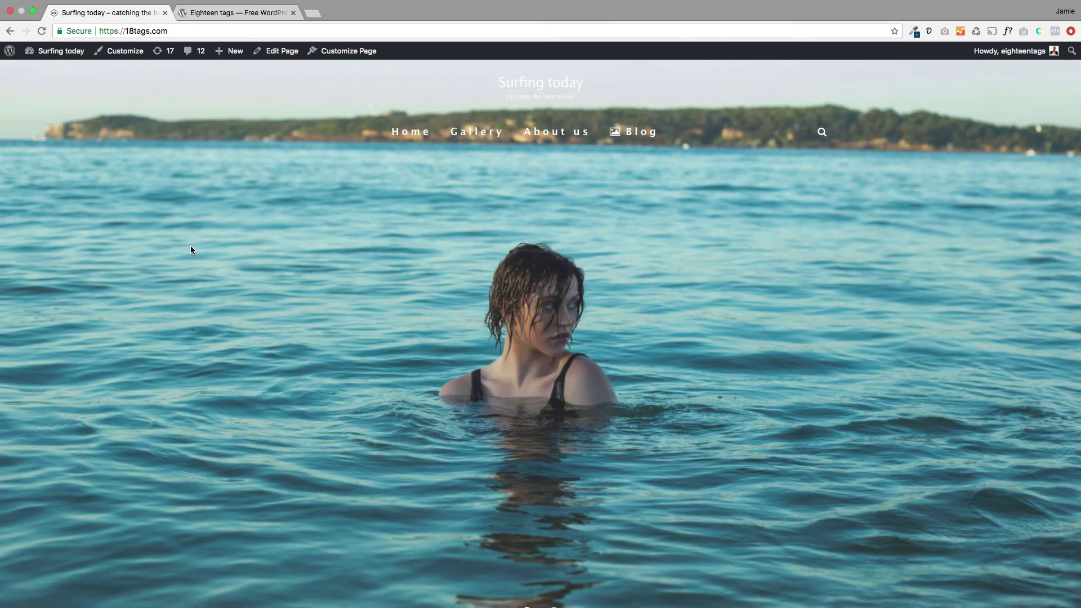